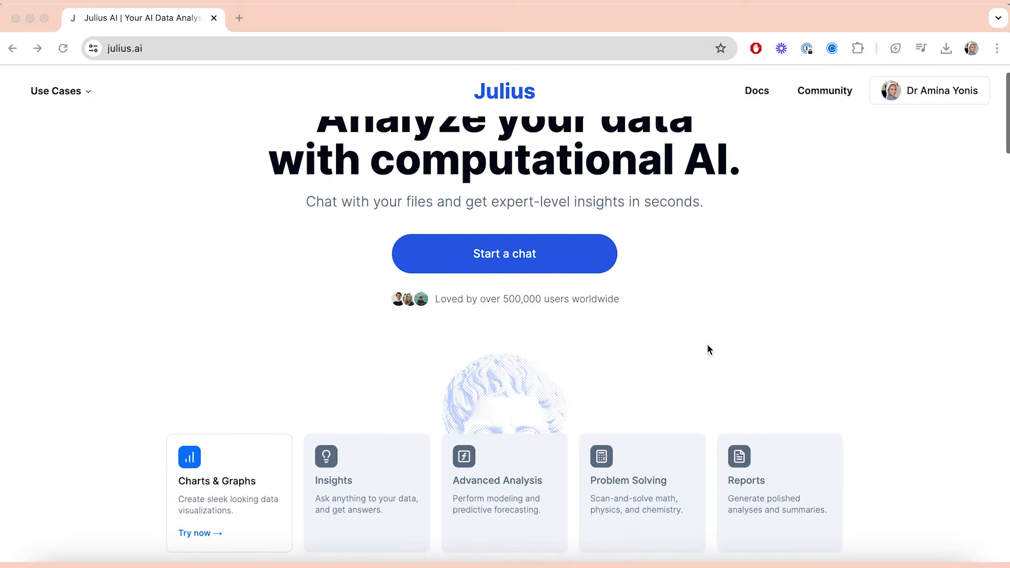
Scroll down through the julius.ai homepage past the Iris species pairplot example
scroll(707, 349, down, 3)
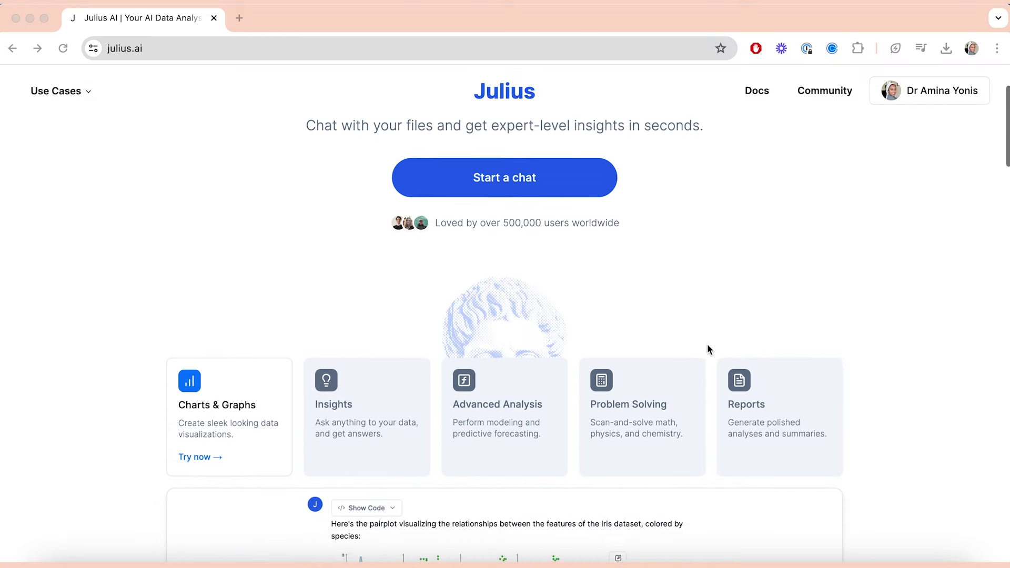
scroll(707, 348, down, 3)
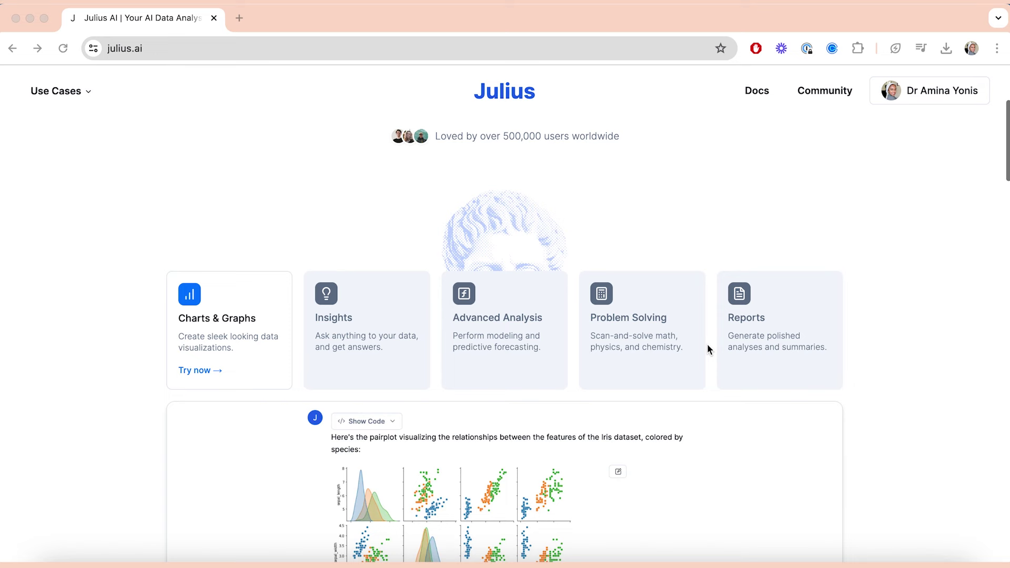
scroll(708, 345, down, 3)
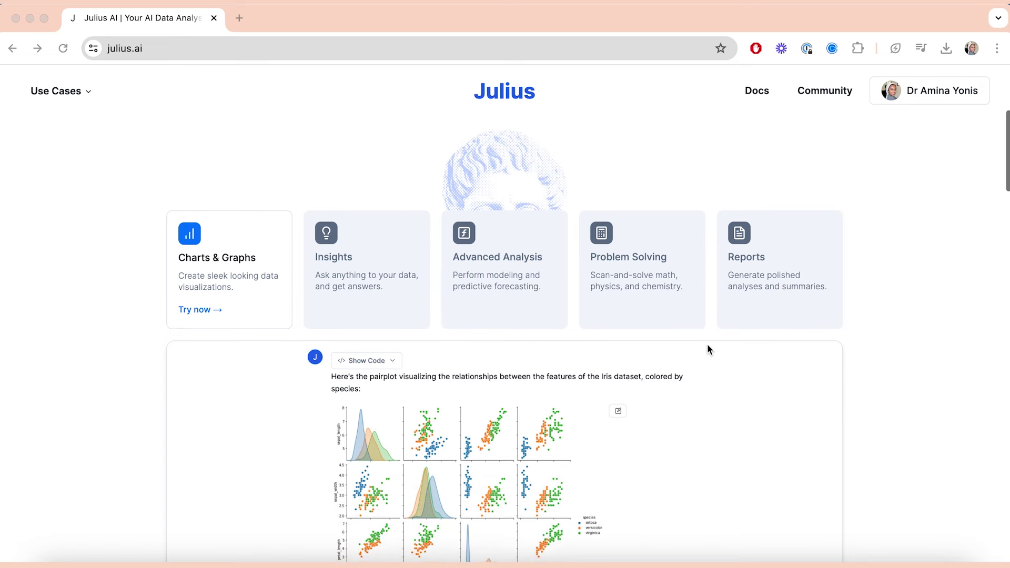
scroll(708, 349, down, 2)
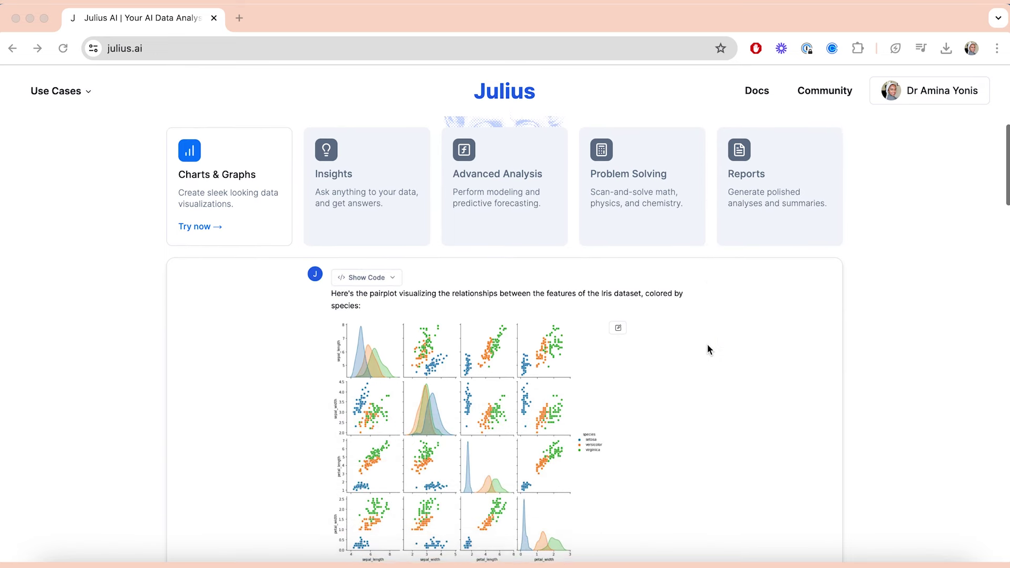
scroll(707, 347, down, 3)
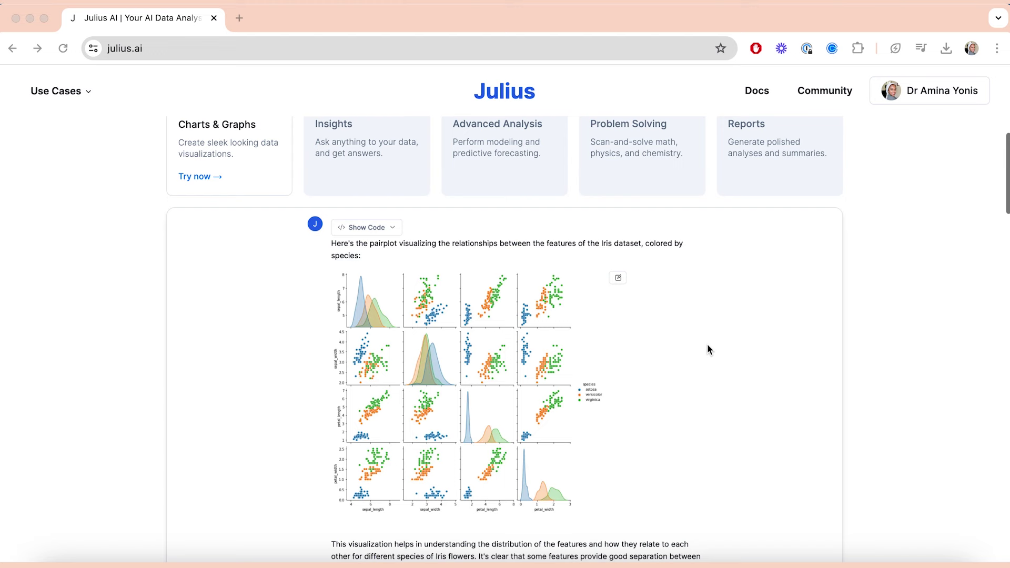
scroll(707, 349, down, 2)
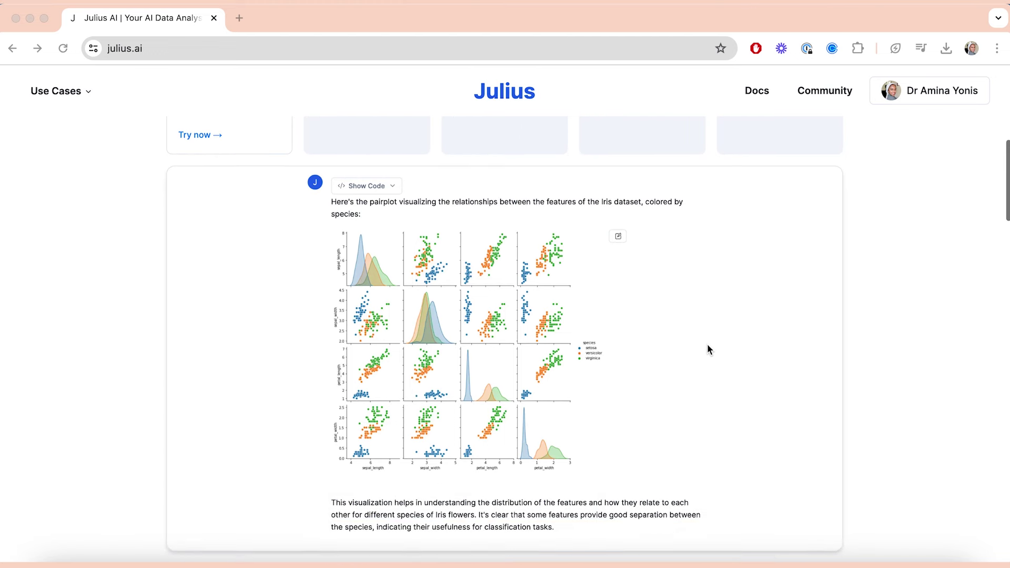
scroll(708, 349, down, 4)
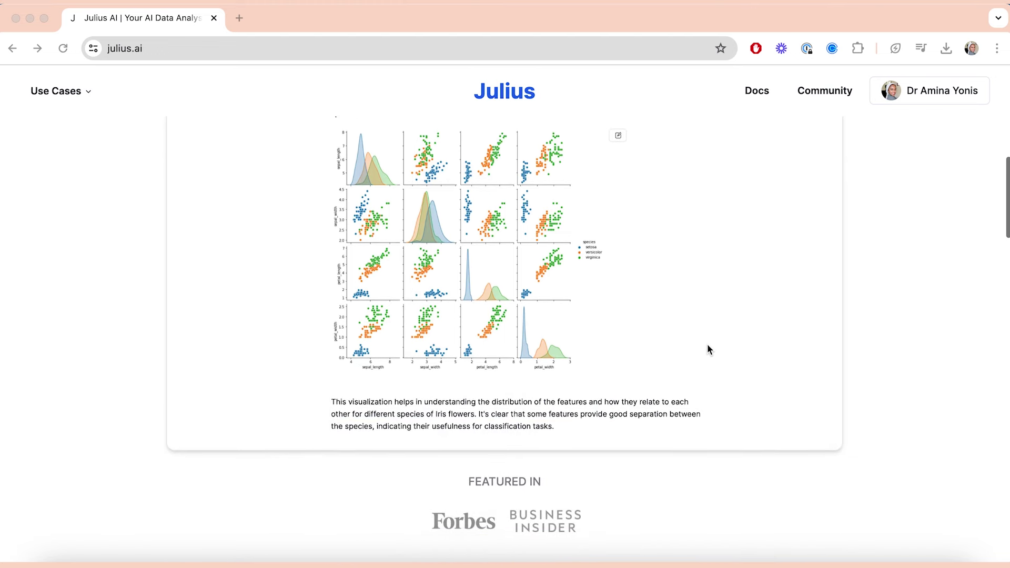
scroll(708, 348, down, 3)
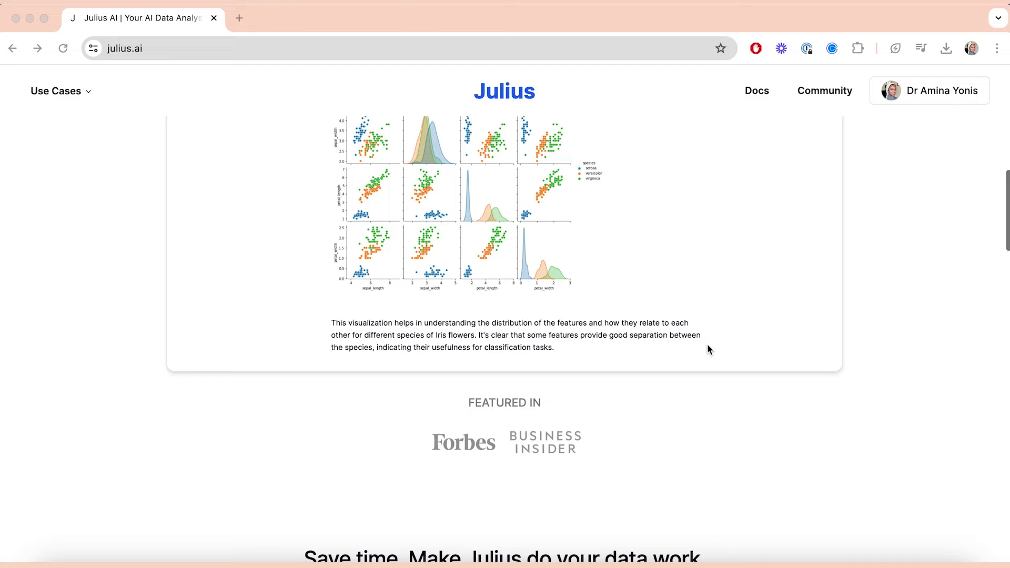
scroll(708, 349, down, 5)
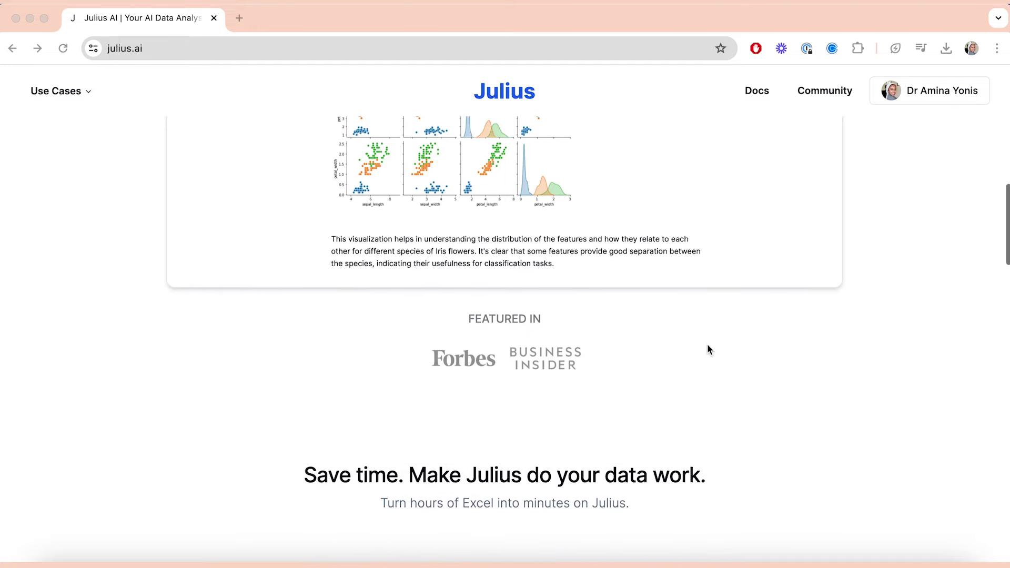
scroll(707, 345, down, 2)
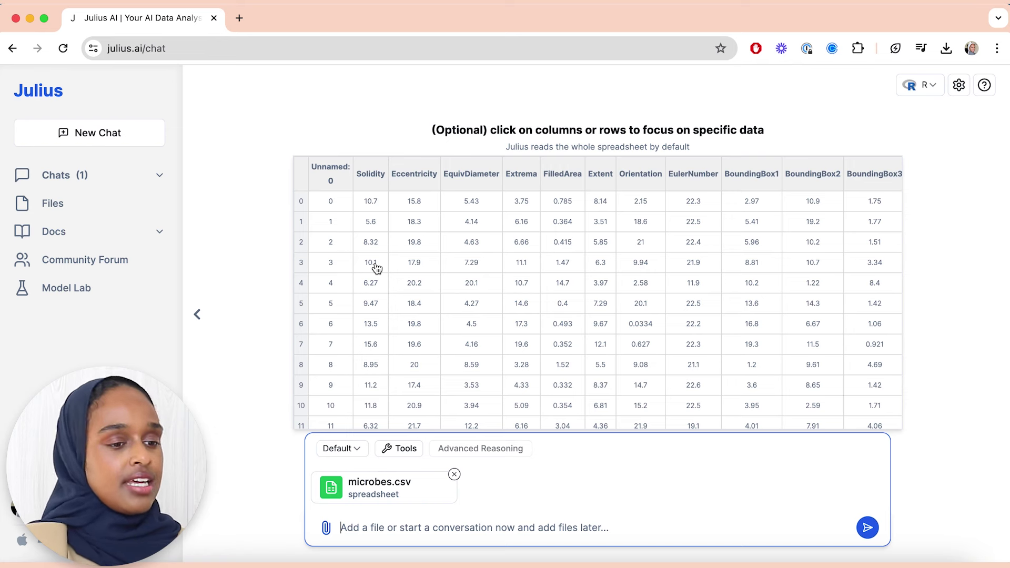
scroll(411, 289, down, 3)
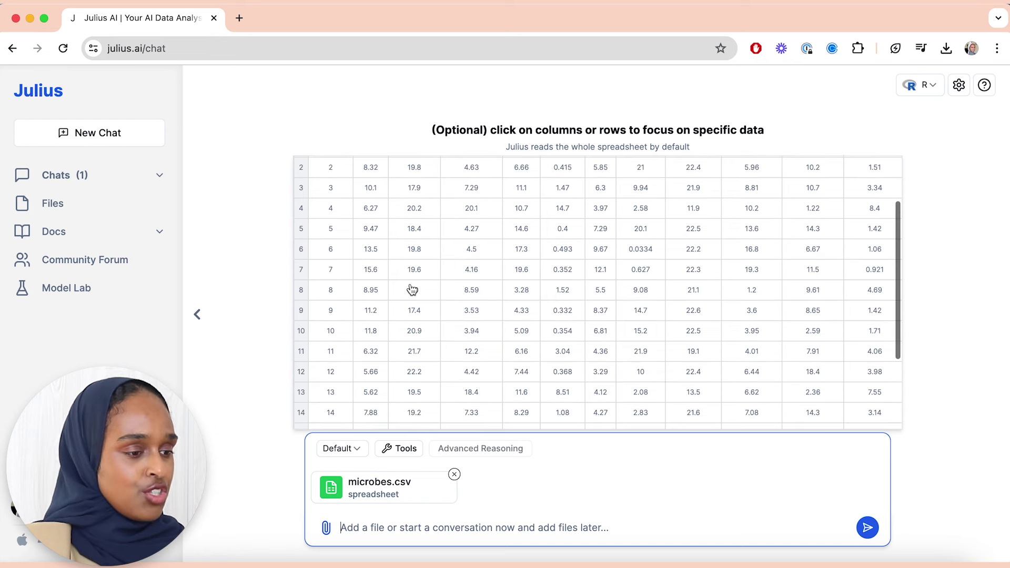
scroll(412, 289, down, 2)
scroll(411, 289, right, 2)
scroll(412, 289, up, 5)
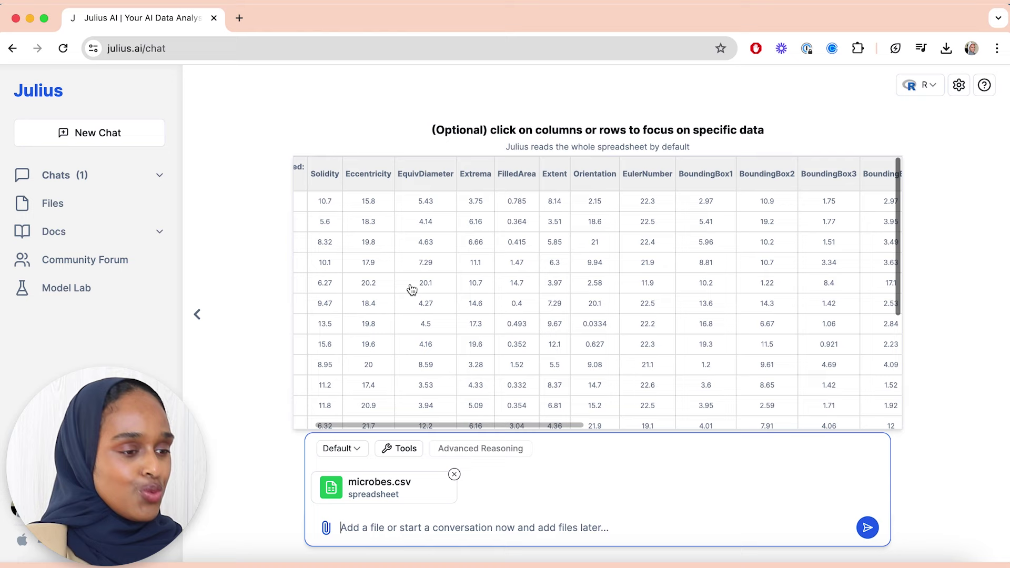
scroll(411, 289, right, 10)
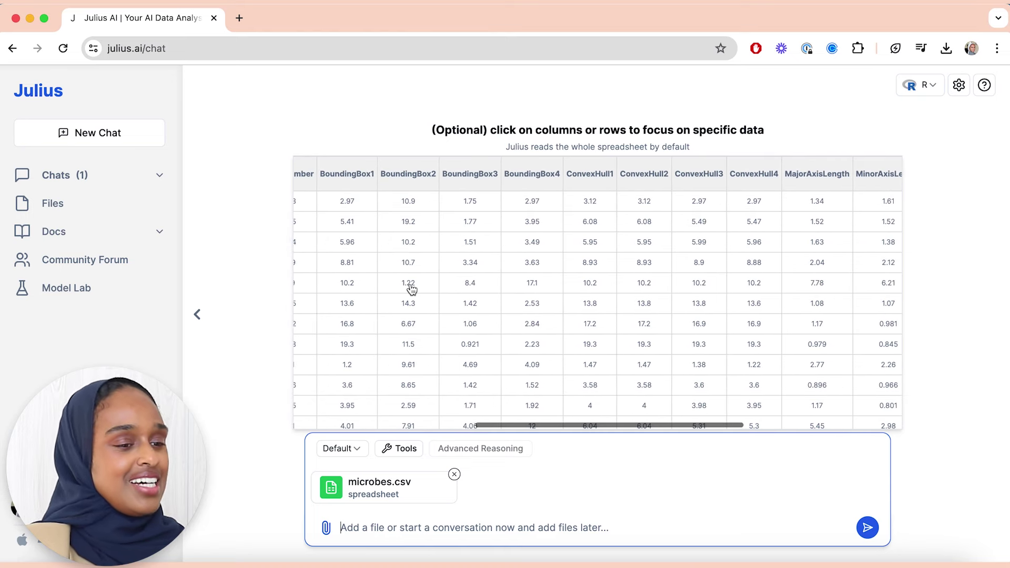
scroll(411, 289, right, 1)
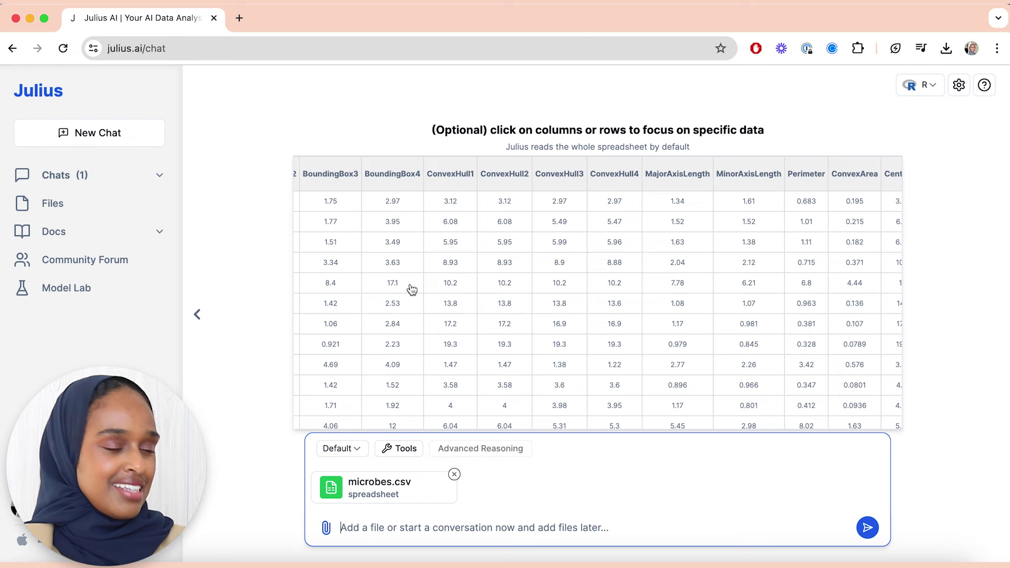
scroll(412, 289, left, 12)
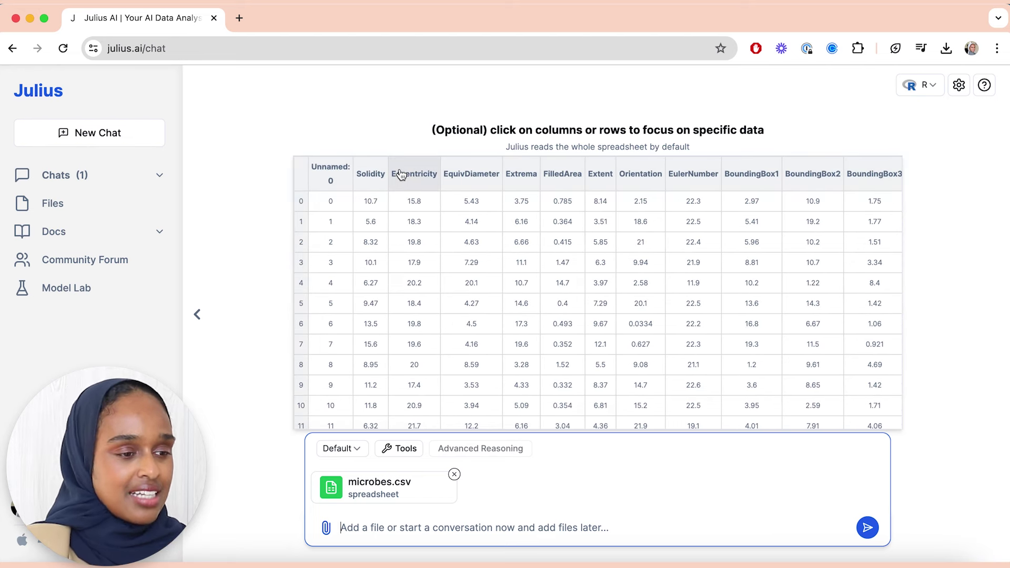
click(401, 174)
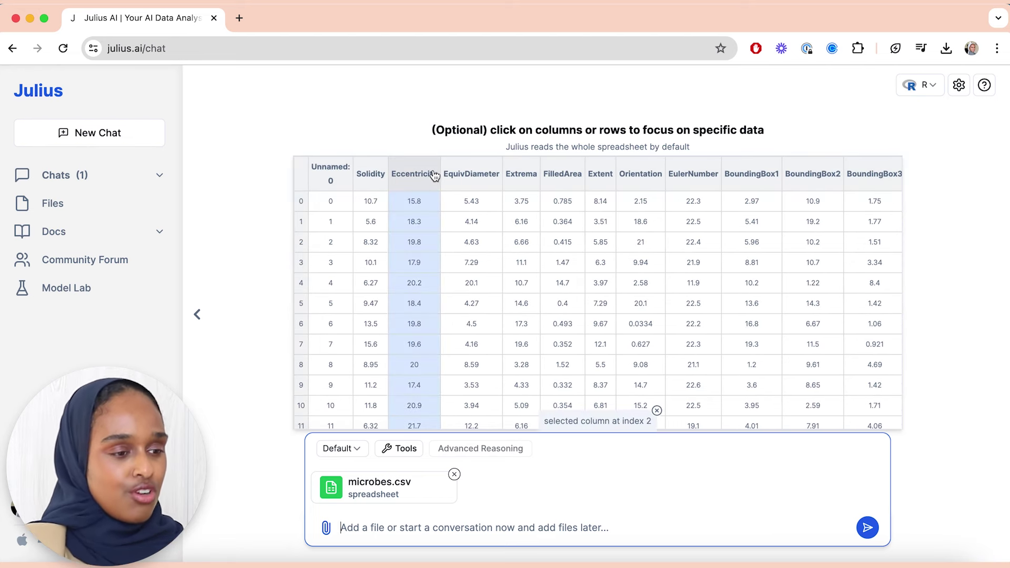
click(469, 174)
click(529, 180)
click(561, 178)
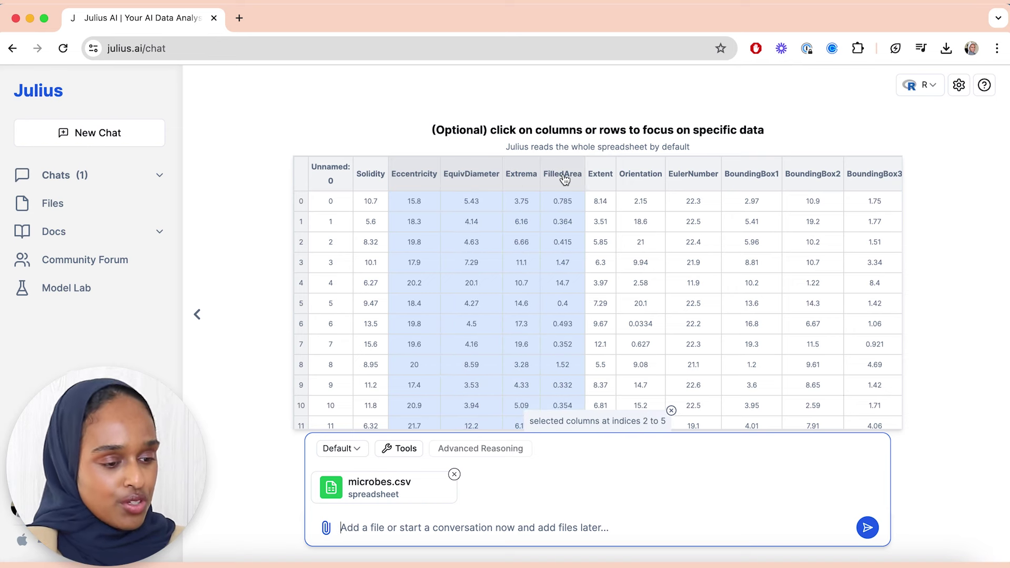
click(594, 180)
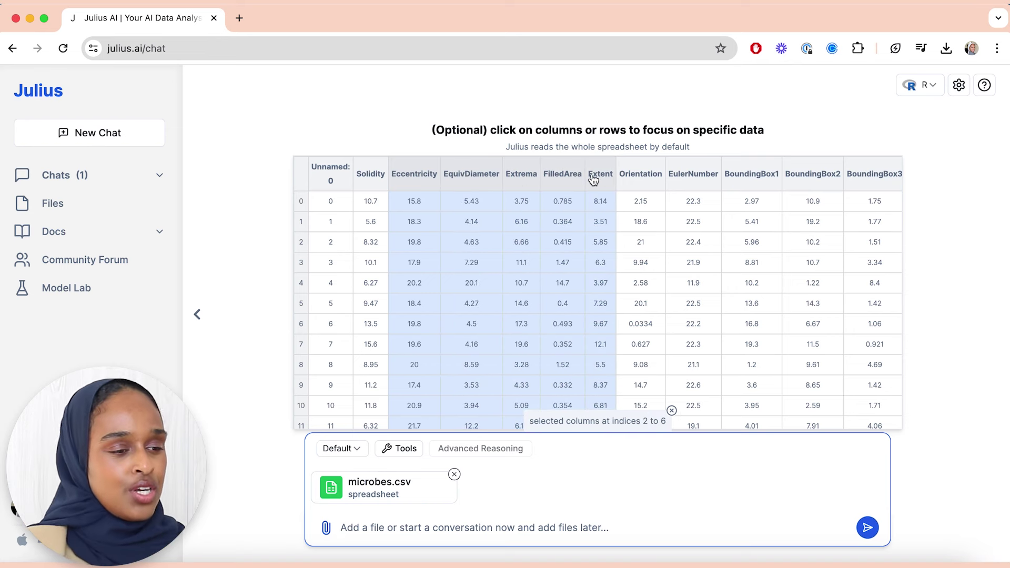
scroll(726, 275, right, 10)
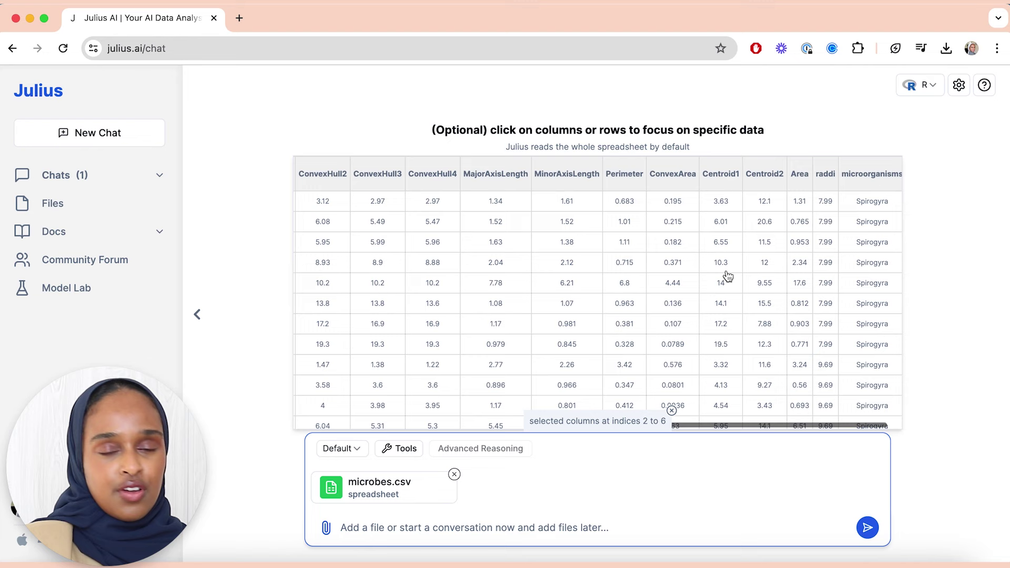
scroll(727, 275, left, 10)
scroll(727, 275, down, 3)
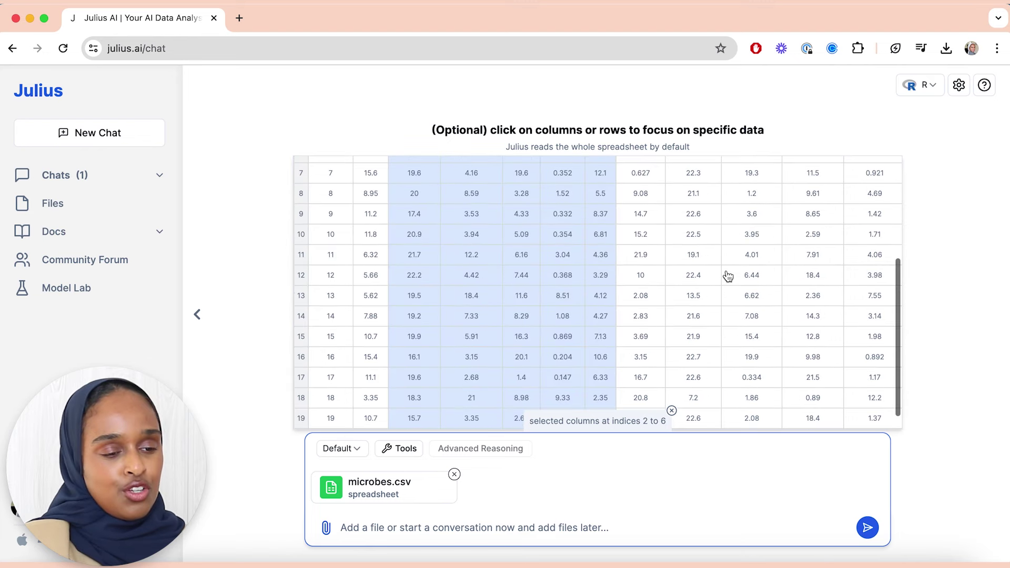
scroll(727, 275, up, 3)
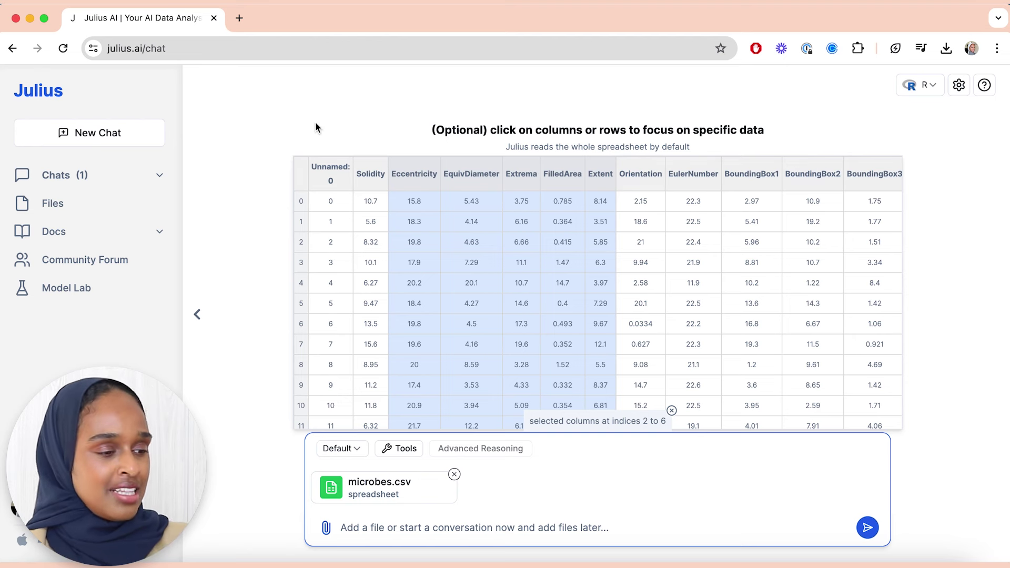
click(301, 173)
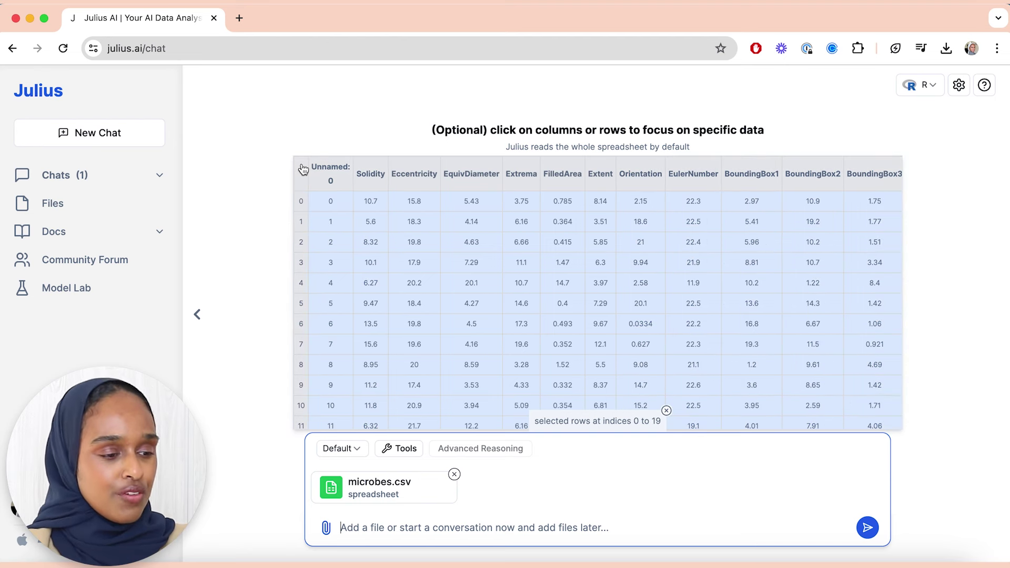
click(302, 171)
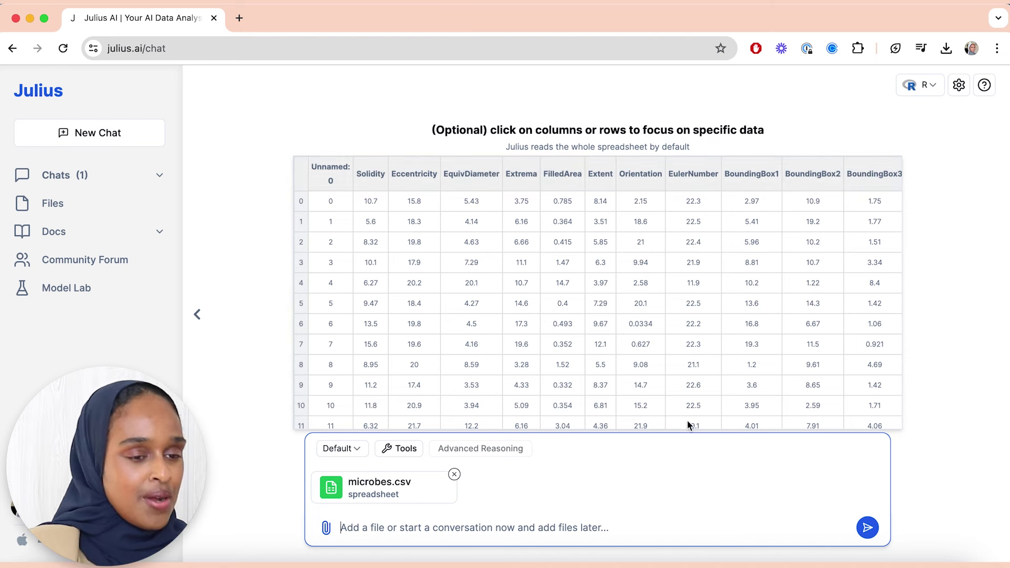
click(926, 89)
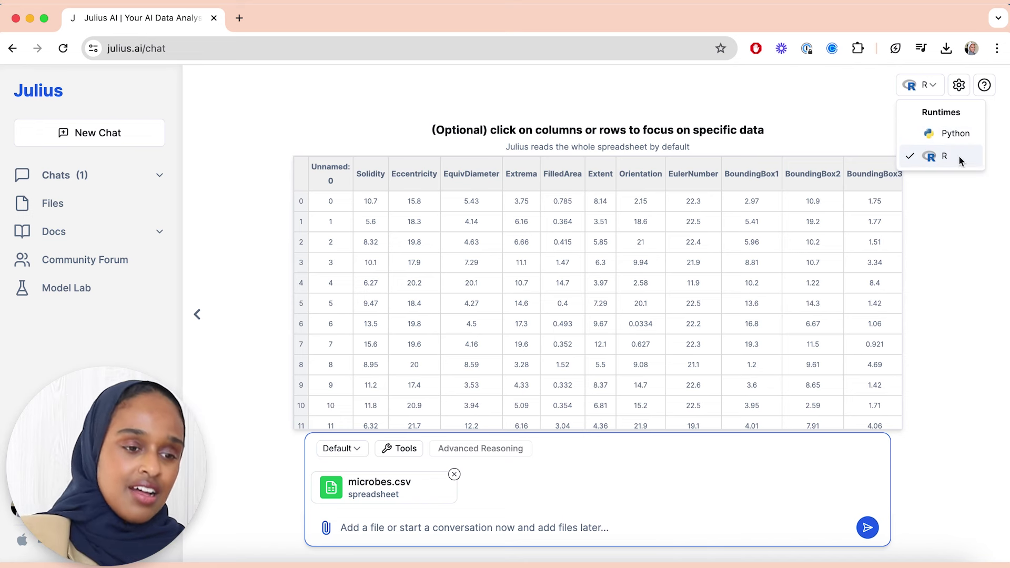
click(963, 248)
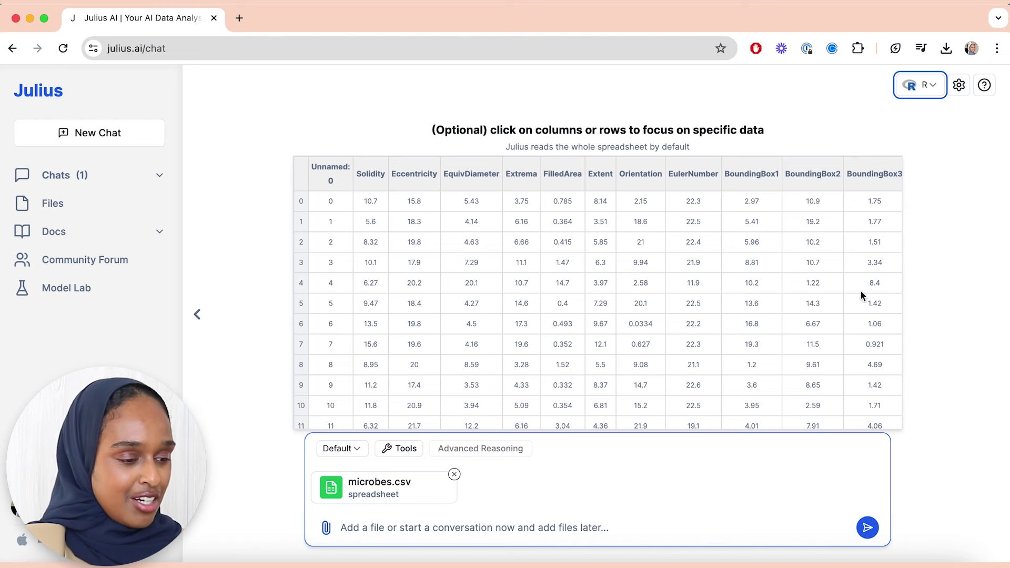
click(430, 531)
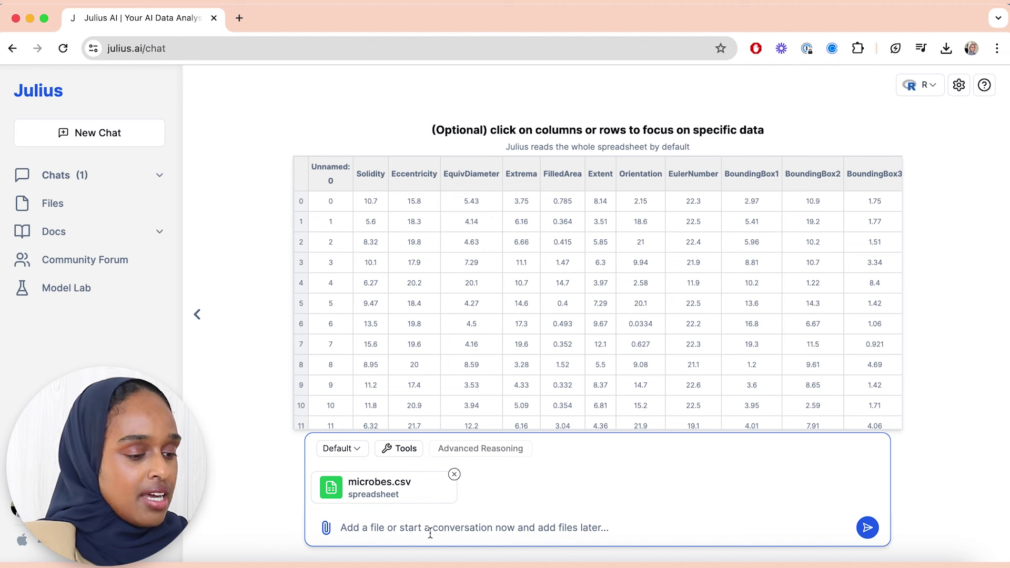
Ask 'can you give me some general insights into my data' about microbes.csv
text(can you gi)
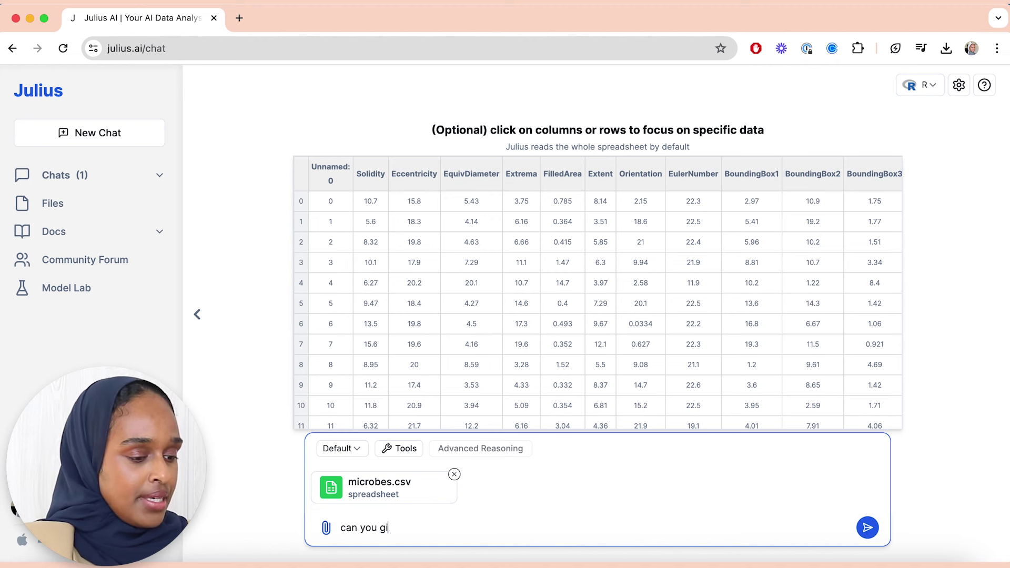
text(ve me some g)
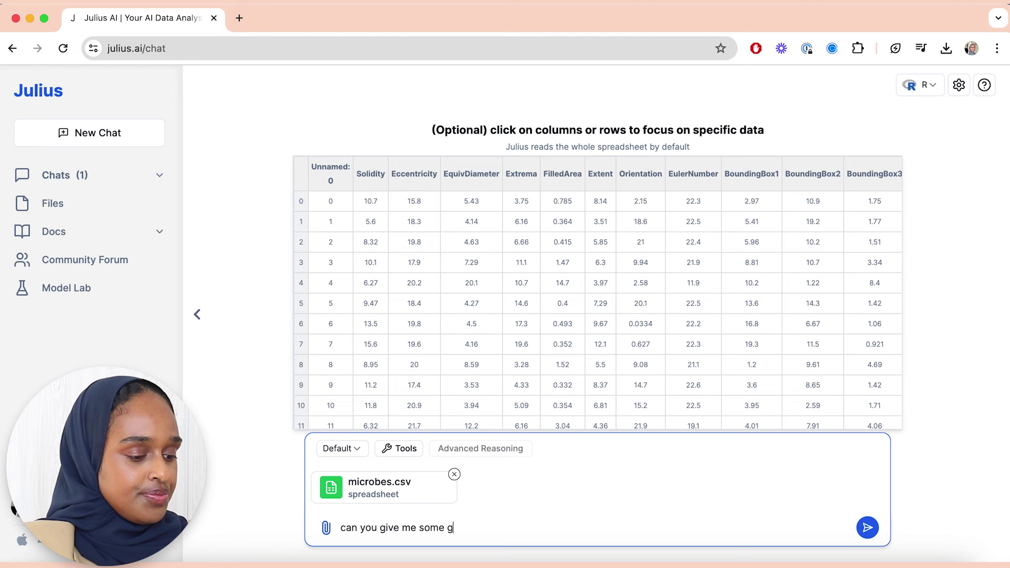
text(eneral insig)
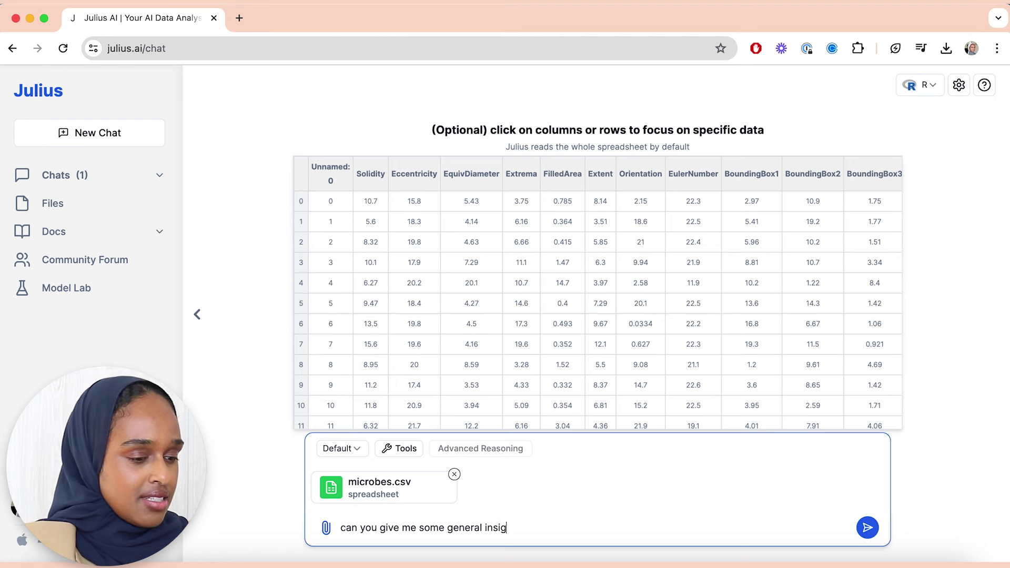
text(hts into my data)
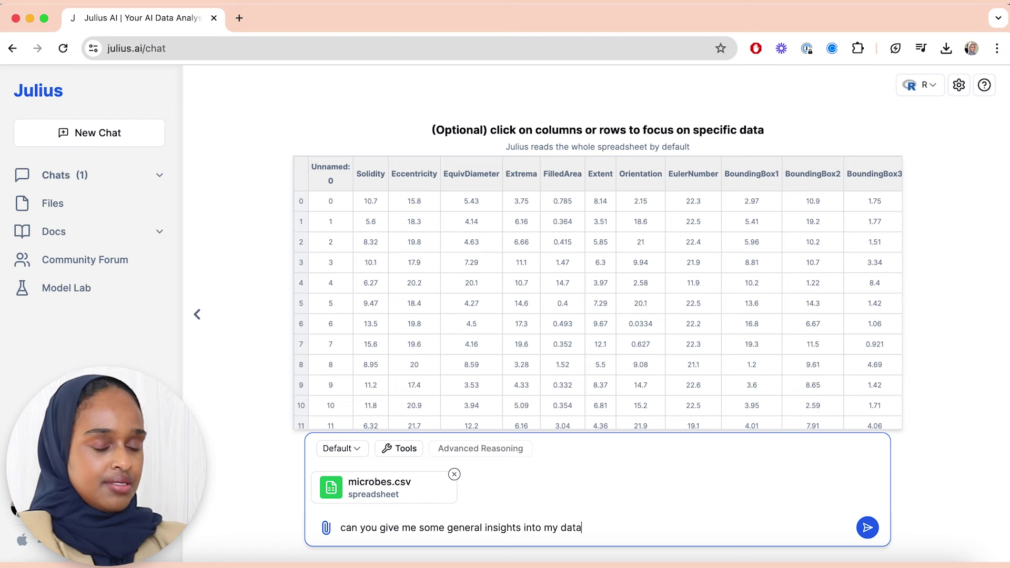
key(Return)
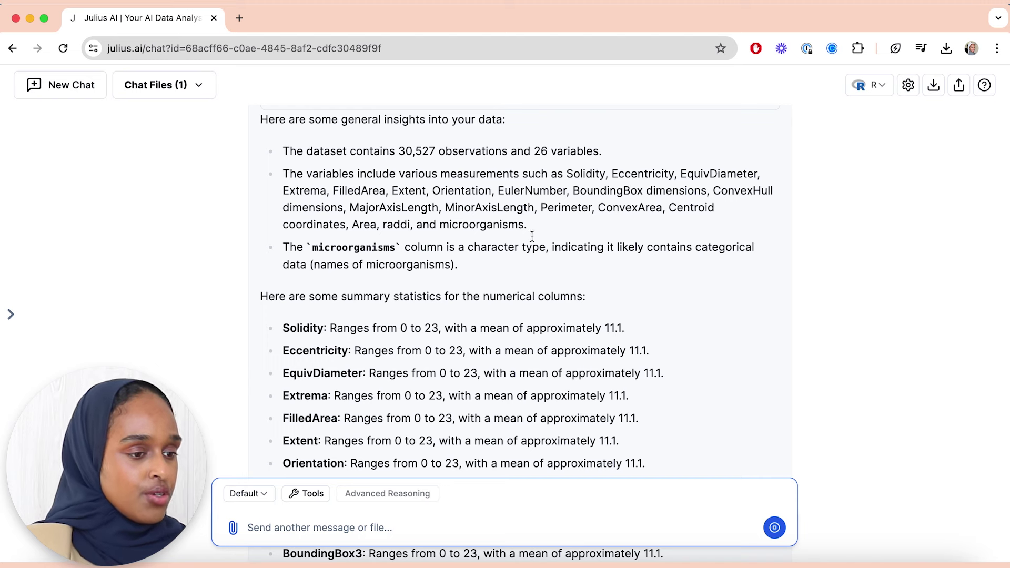
Read through the 30,527-observation, 26-variable summary statistics down to the Try: suggestions
scroll(480, 280, down, 2)
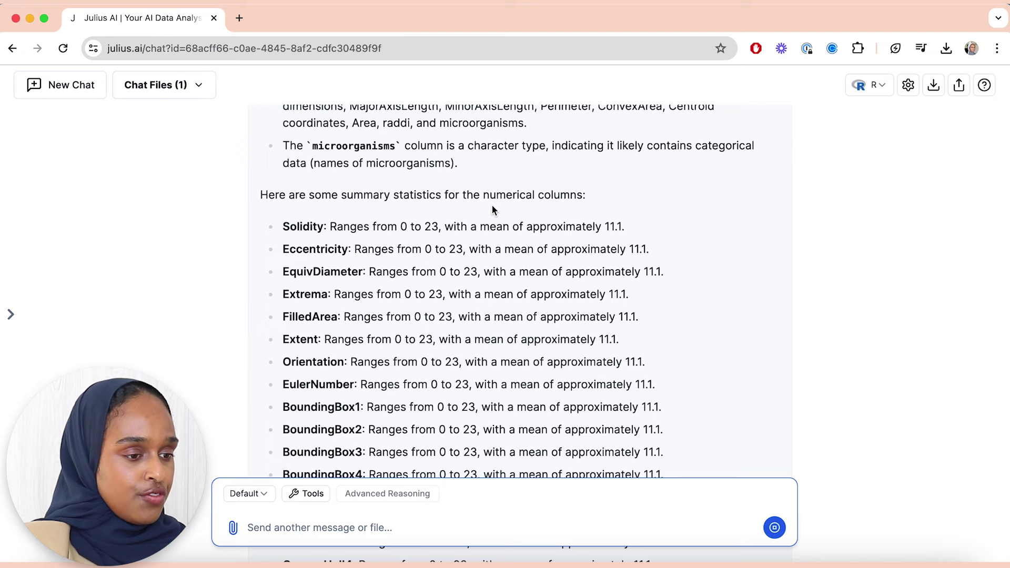
scroll(568, 279, down, 2)
scroll(568, 283, down, 5)
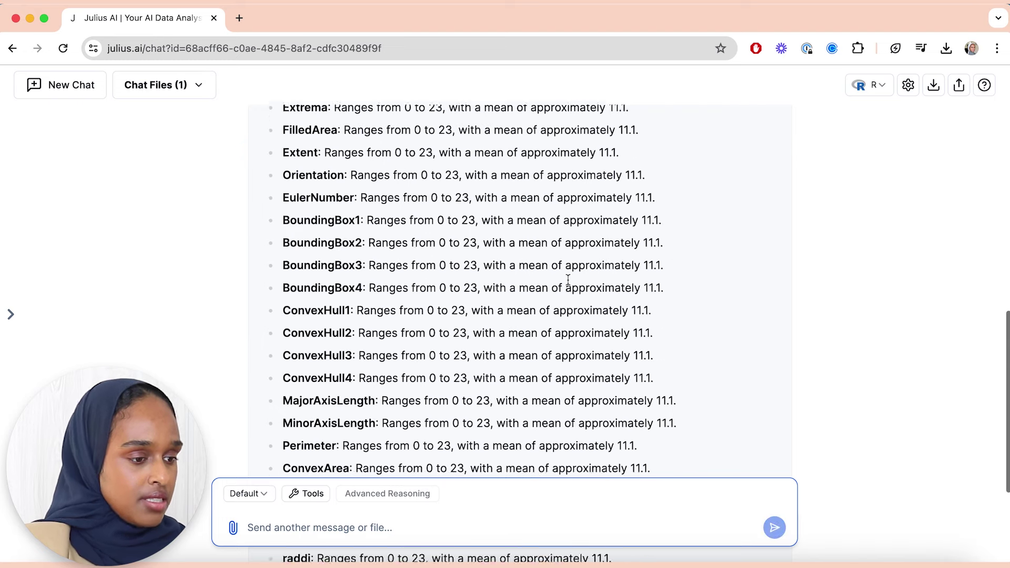
scroll(568, 284, down, 3)
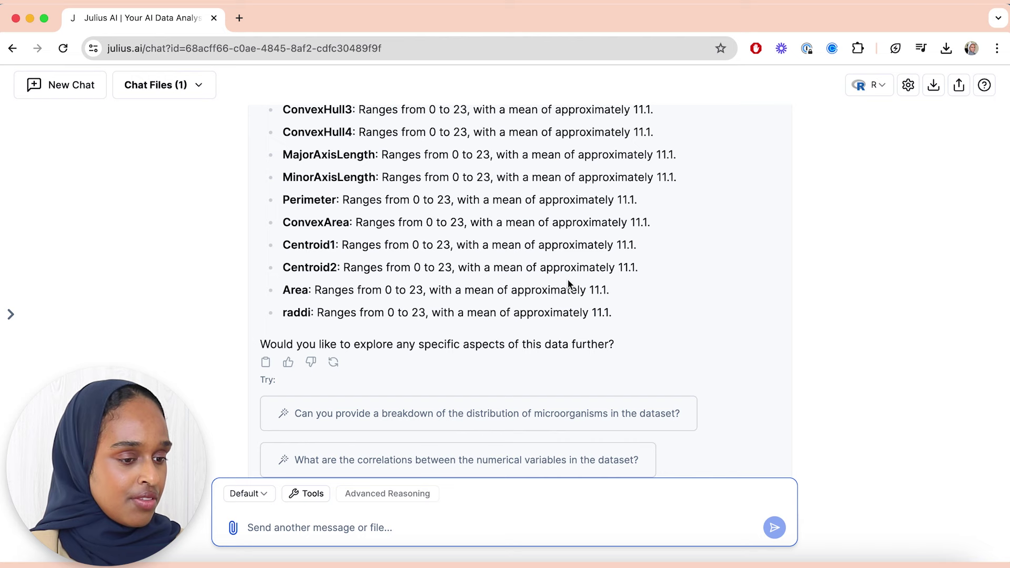
scroll(568, 284, down, 2)
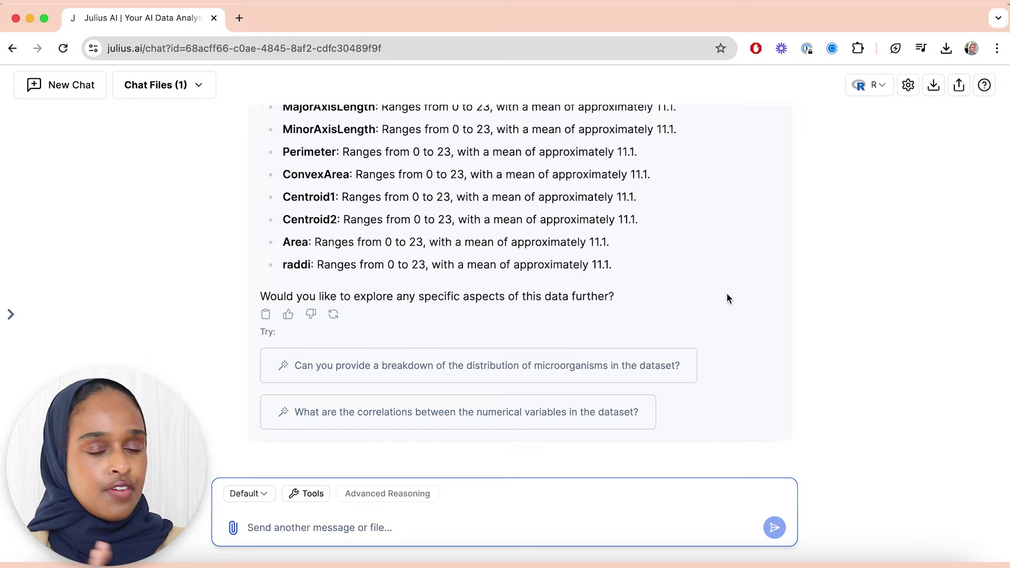
Send the prompt for an eccentricity-versus-orientation scatter plot coloured by microbe
scroll(727, 298, up, 3)
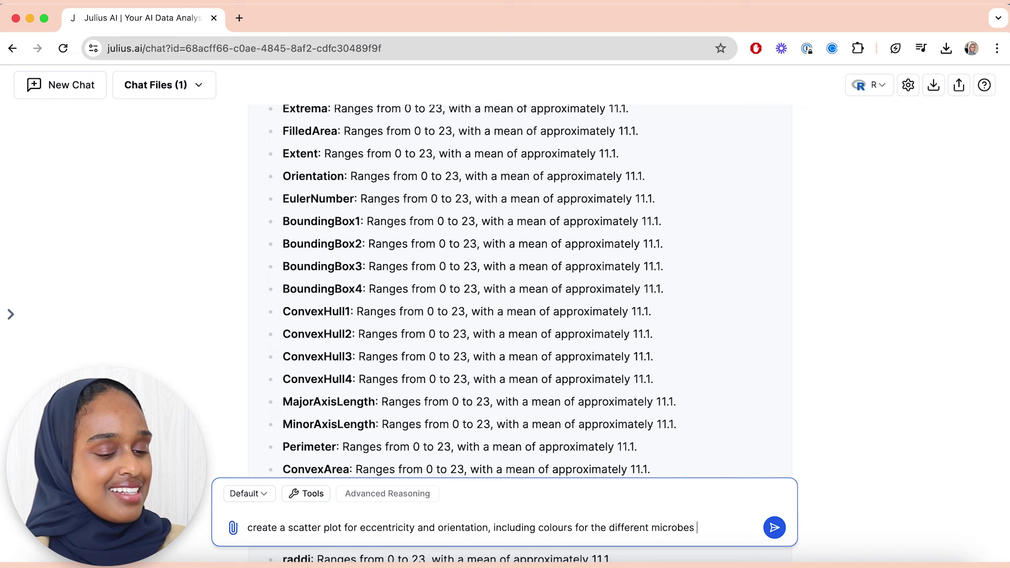
key(Return)
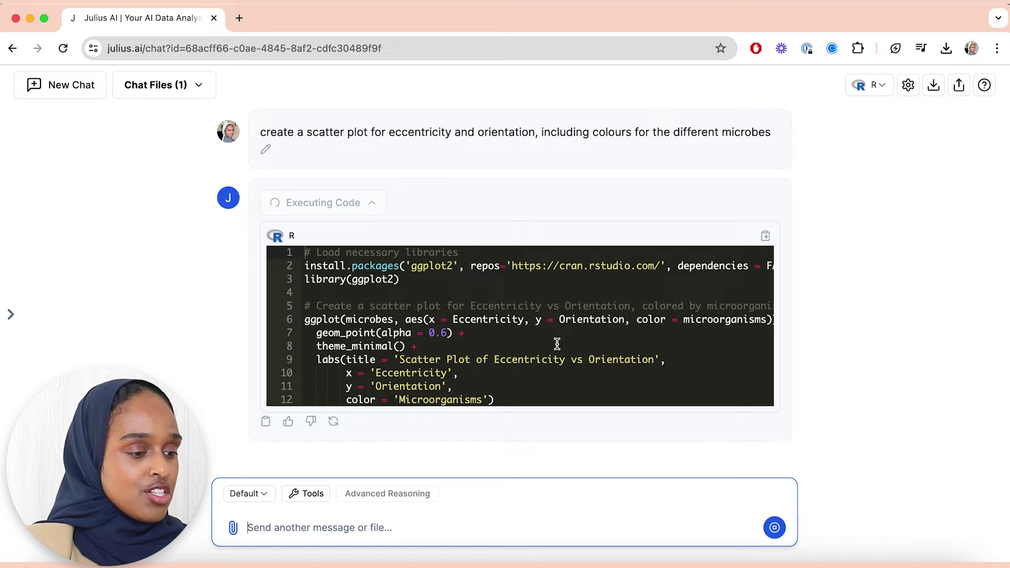
Enlarge the Eccentricity vs Orientation scatter plot to inspect its ten colour-coded microorganisms
scroll(564, 311, up, 1)
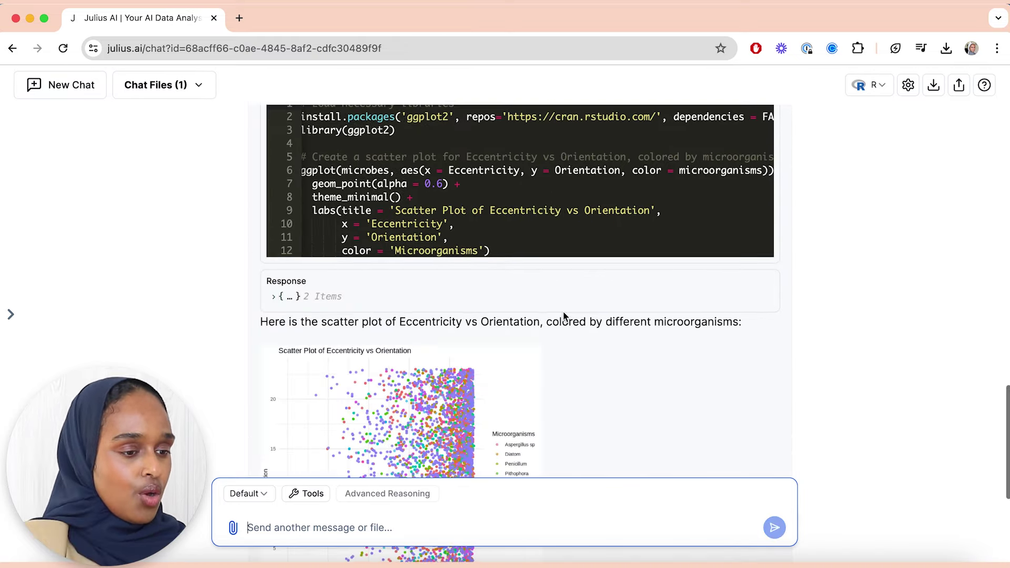
scroll(562, 313, down, 1)
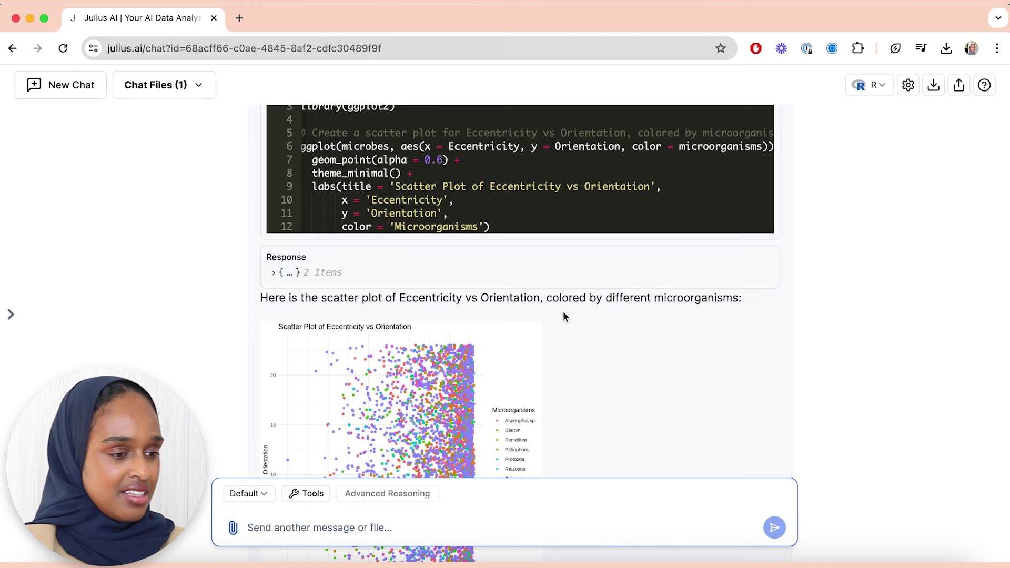
scroll(563, 312, down, 4)
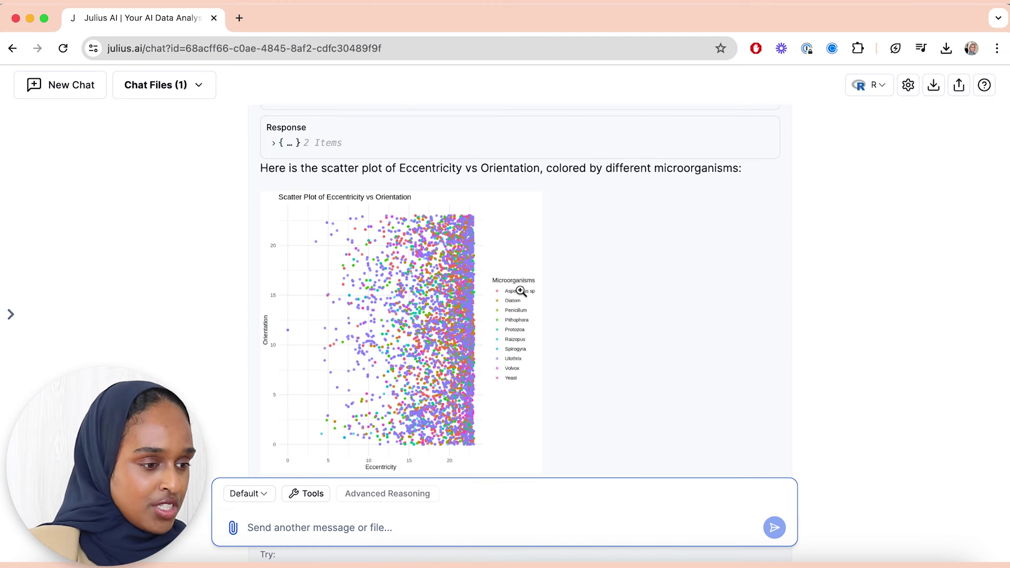
click(469, 307)
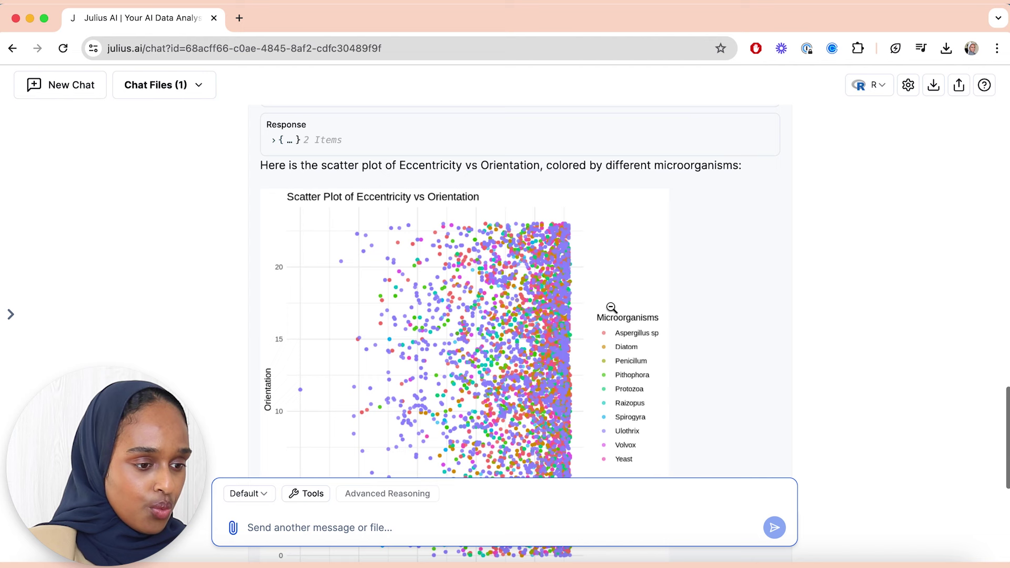
scroll(610, 308, down, 2)
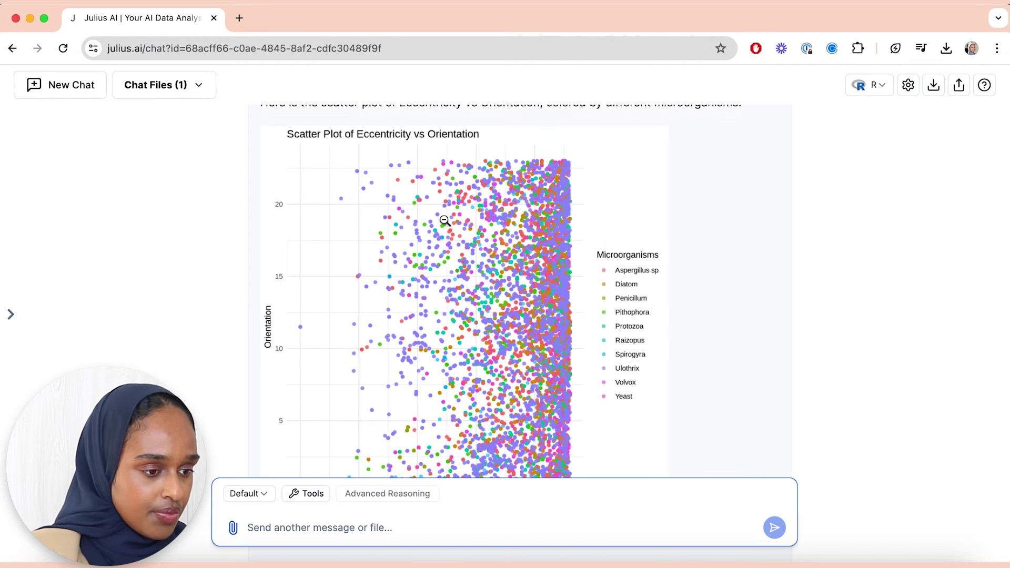
scroll(671, 301, down, 3)
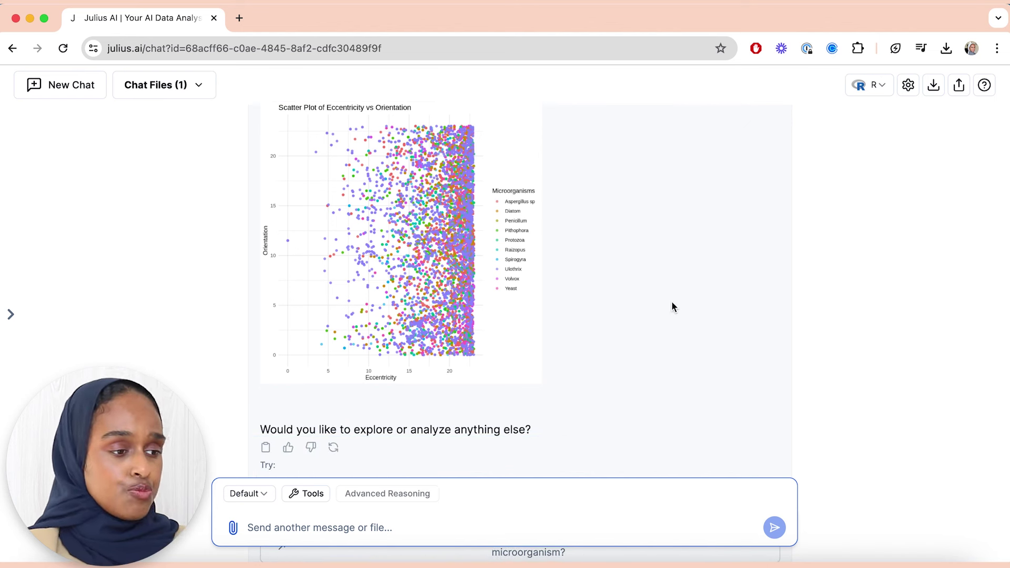
scroll(671, 307, up, 3)
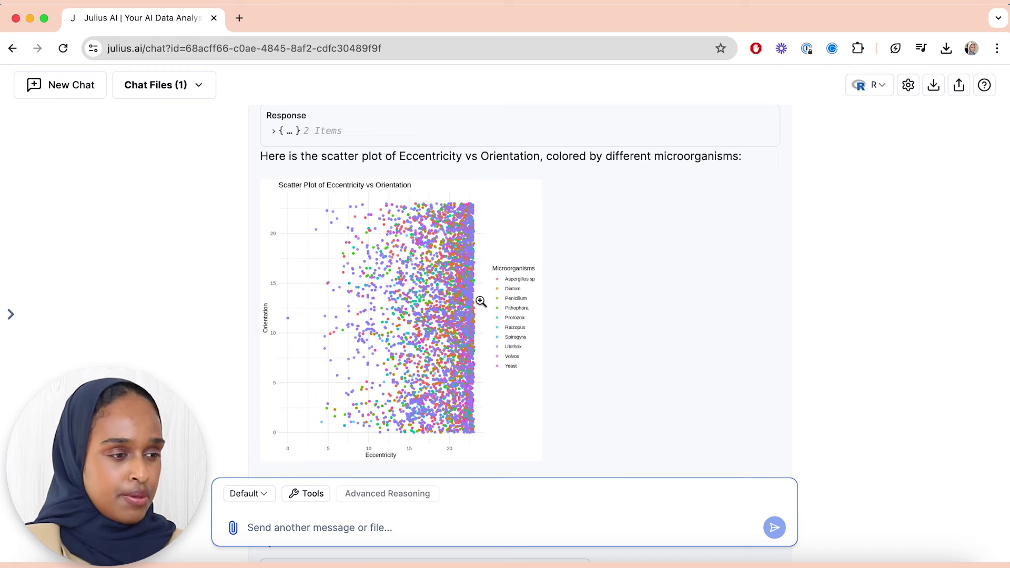
Run the suggested correlation matrix, expand its full output, and request a corrplot visualisation
scroll(481, 301, down, 5)
click(442, 514)
text(Create a correlation matrix for the data)
key(Return)
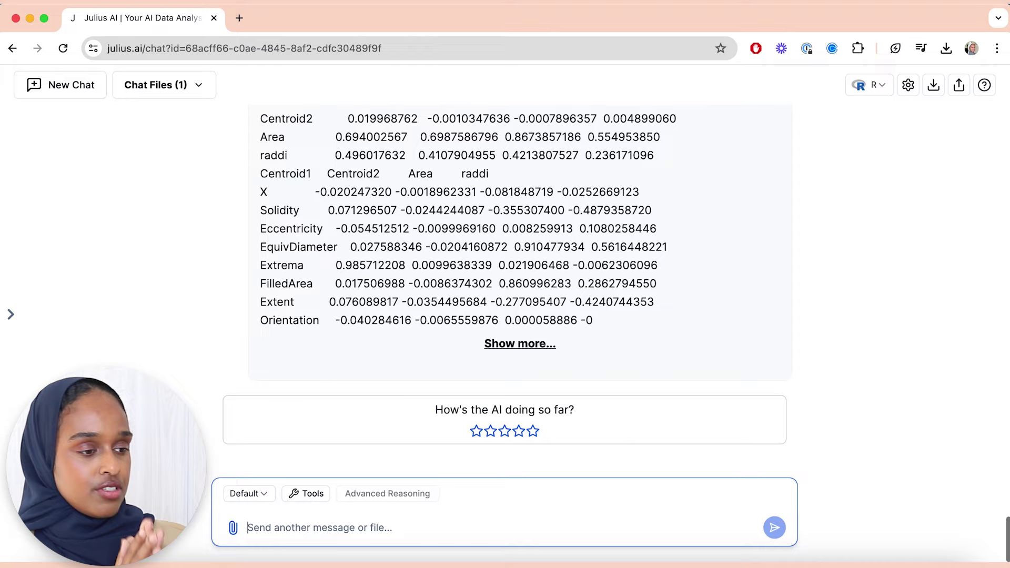
click(497, 343)
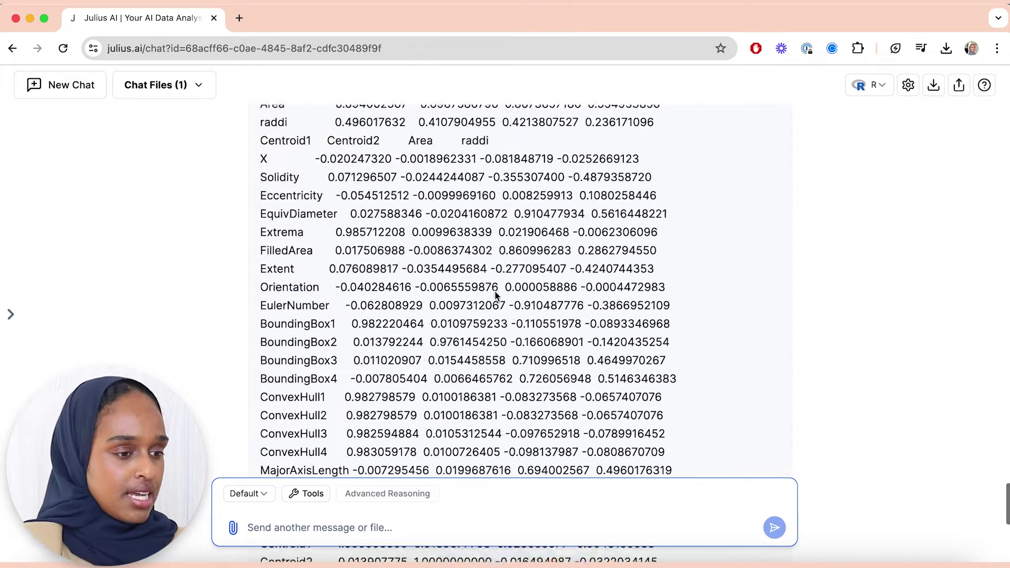
click(420, 309)
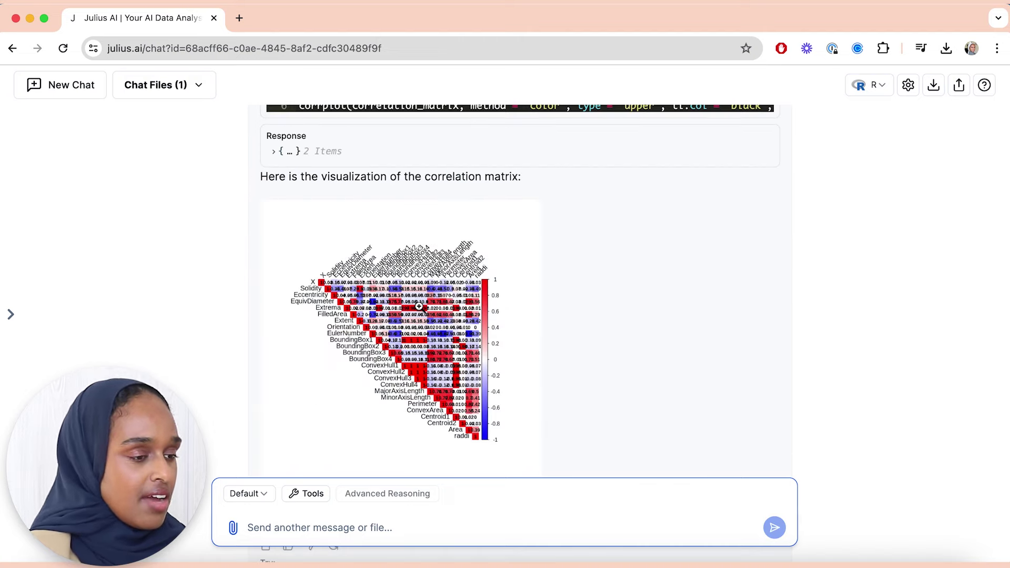
Zoom into the correlation plot to read variable labels and coefficients, checking its R code
click(419, 306)
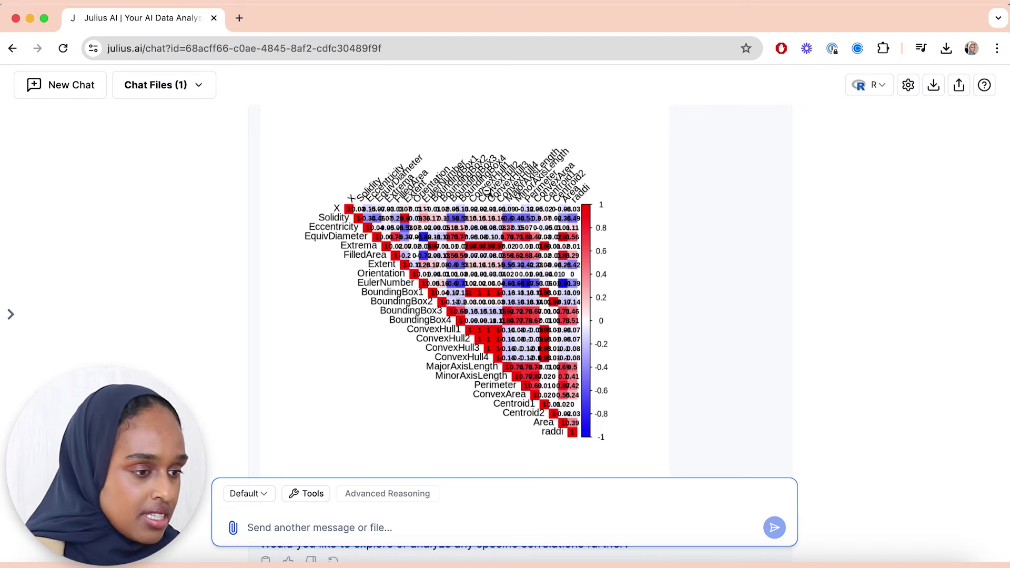
click(465, 268)
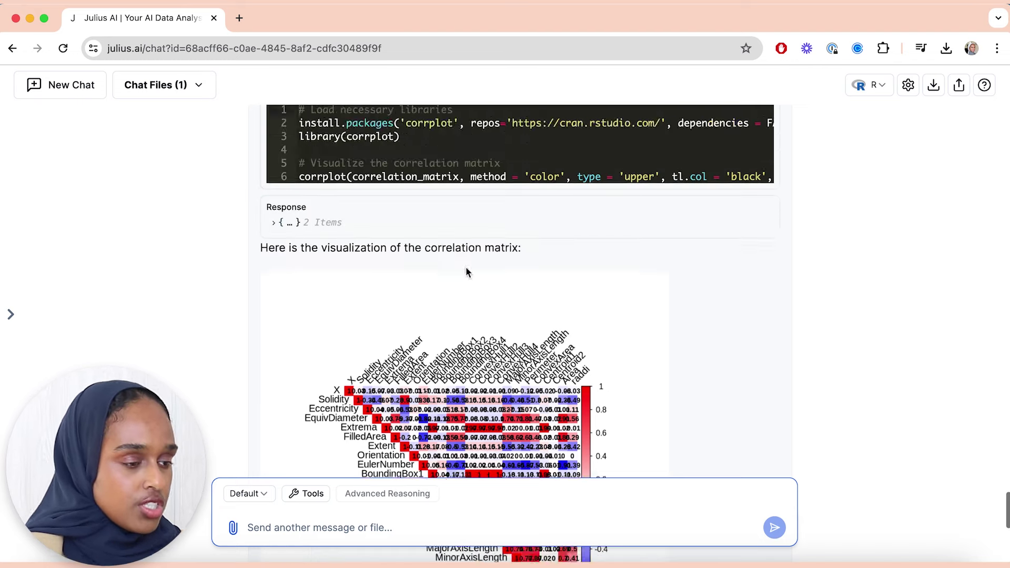
click(523, 271)
scroll(531, 271, up, 10)
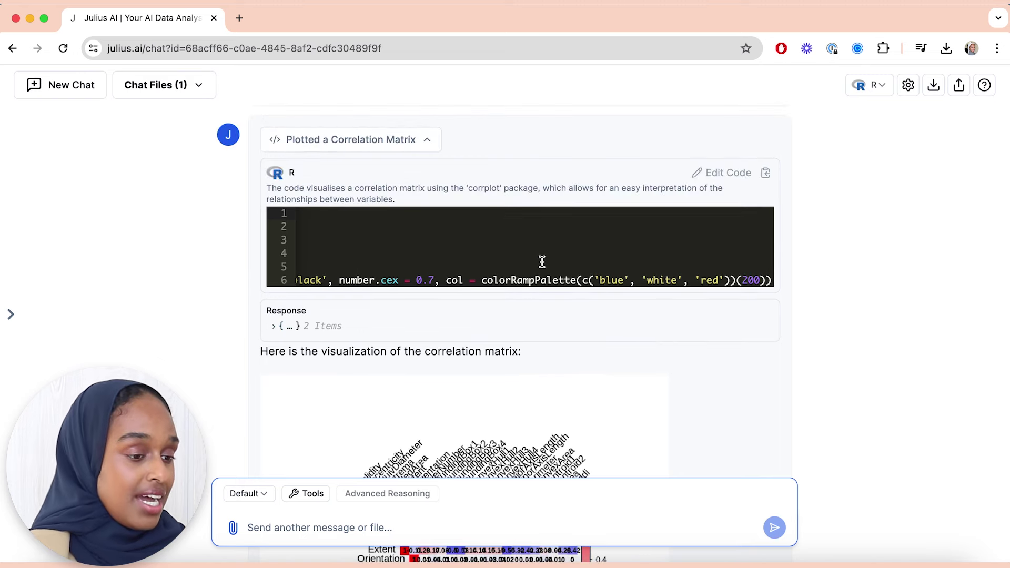
scroll(541, 263, down, 1)
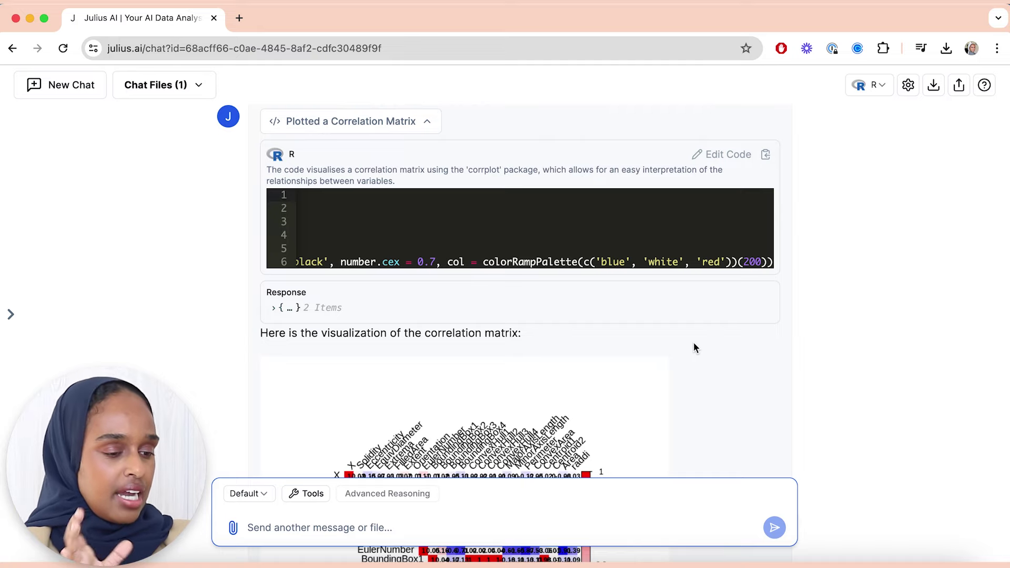
scroll(694, 347, down, 5)
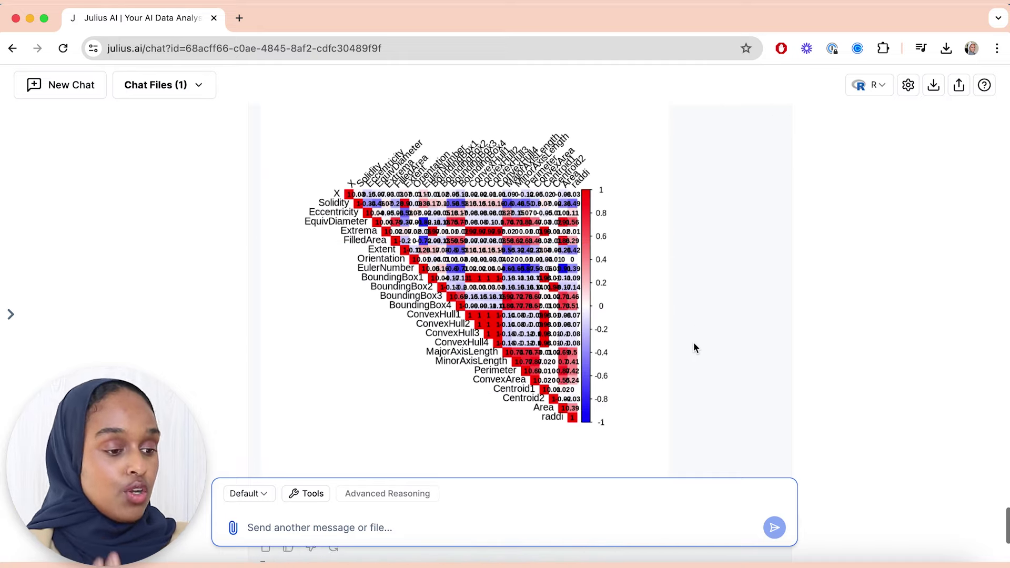
scroll(693, 348, down, 3)
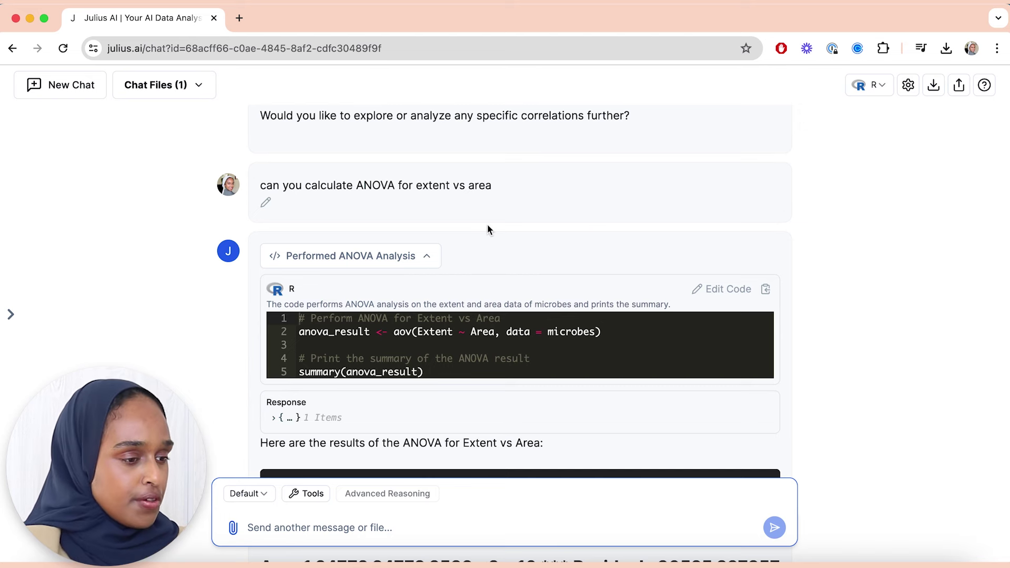
scroll(363, 200, down, 2)
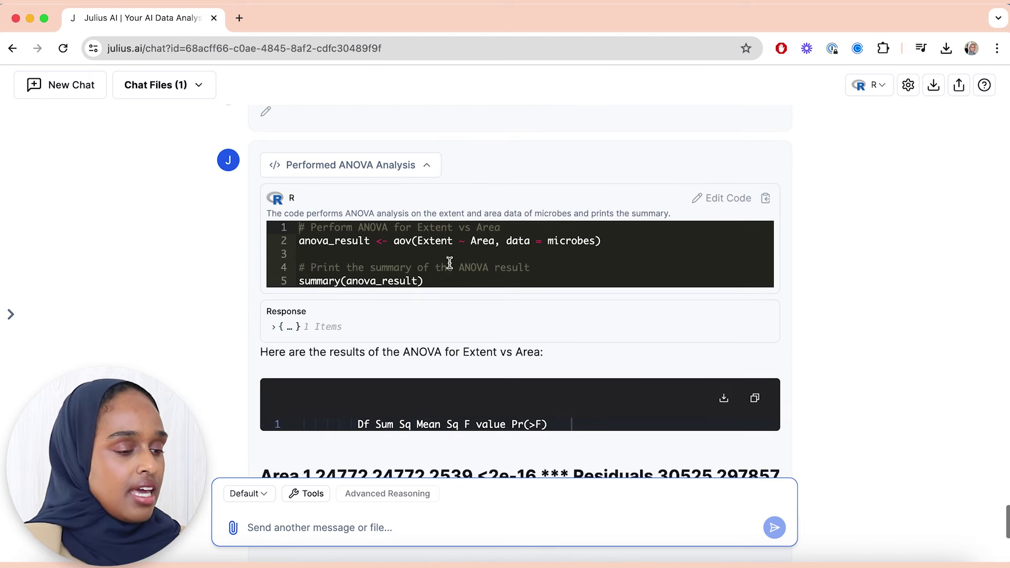
scroll(421, 236, up, 1)
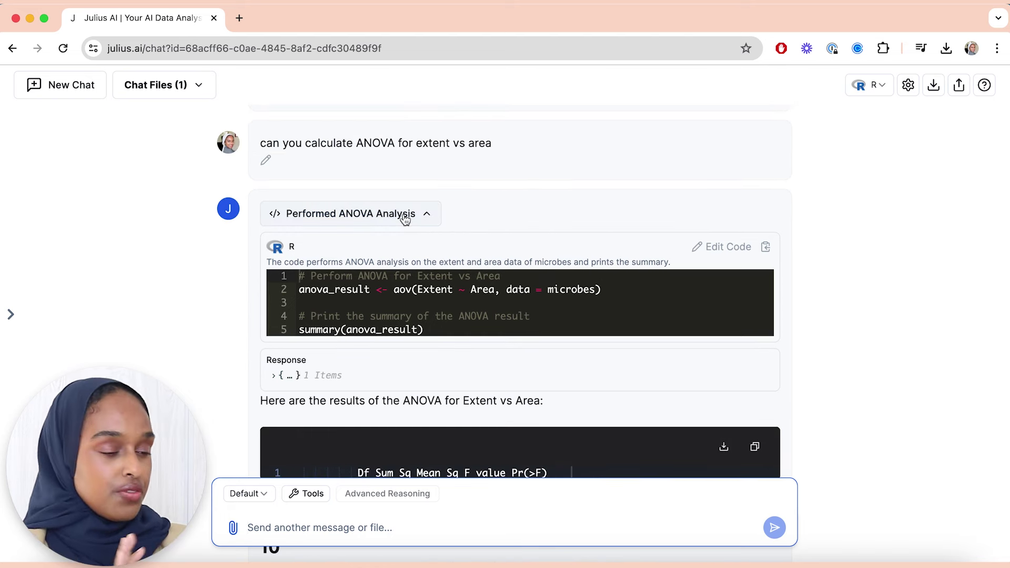
scroll(403, 213, down, 3)
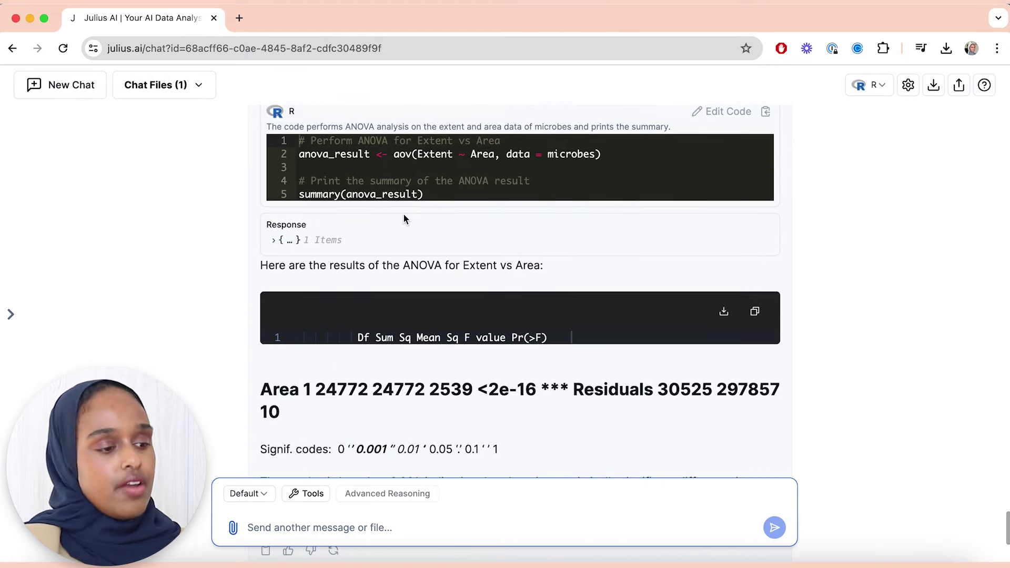
scroll(403, 213, down, 2)
scroll(384, 353, down, 1)
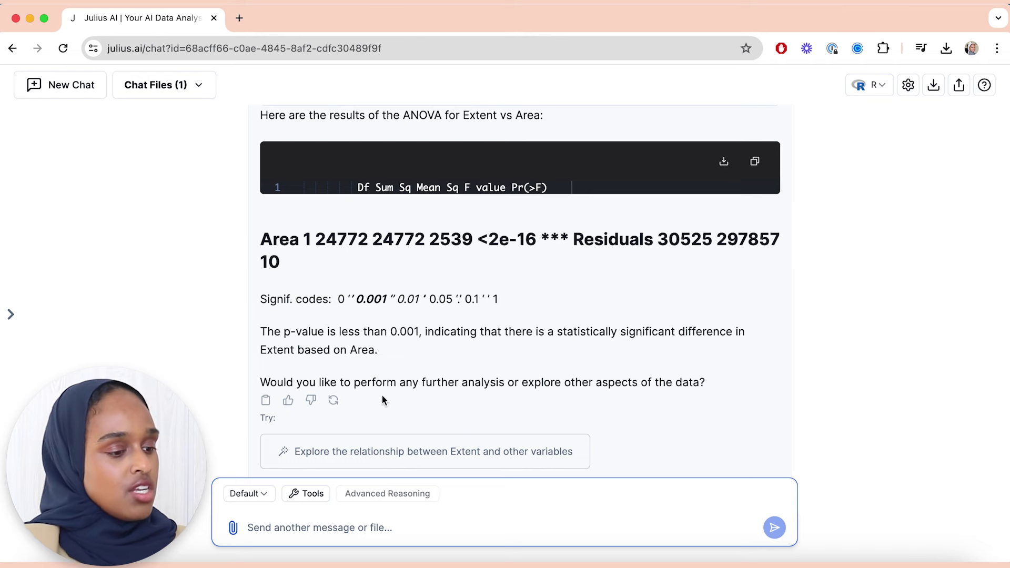
scroll(381, 393, down, 3)
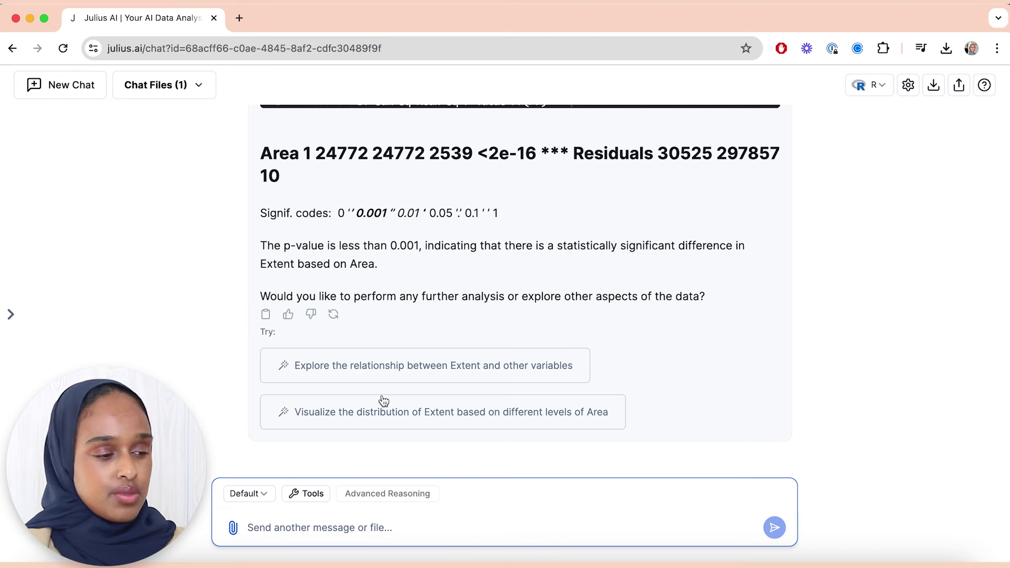
Send the full ANOVA breakdown table request and scroll through the response
text(can you give me a full ANOVA breakdown for the variables - present this in a table)
key(Return)
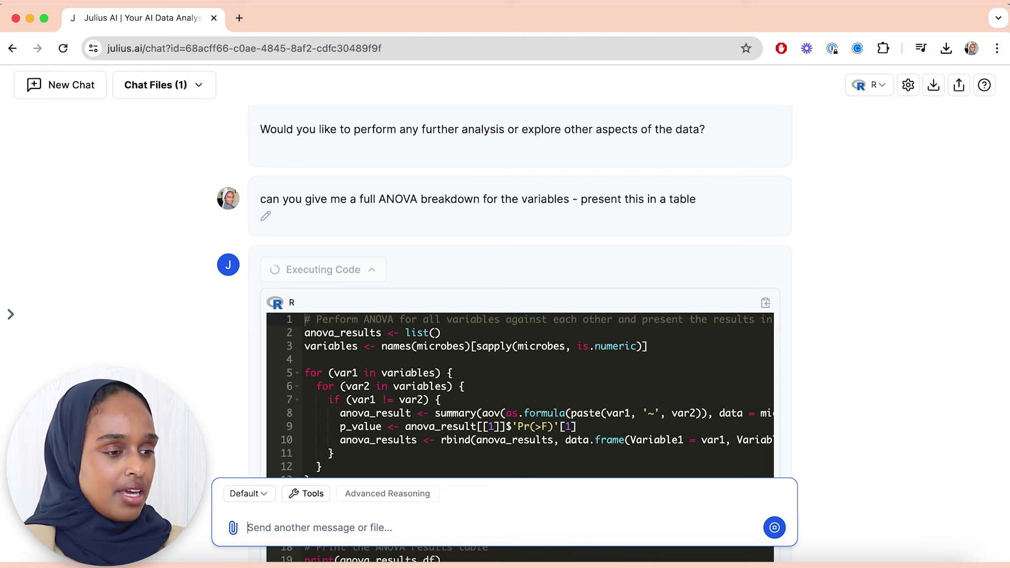
scroll(422, 316, down, 3)
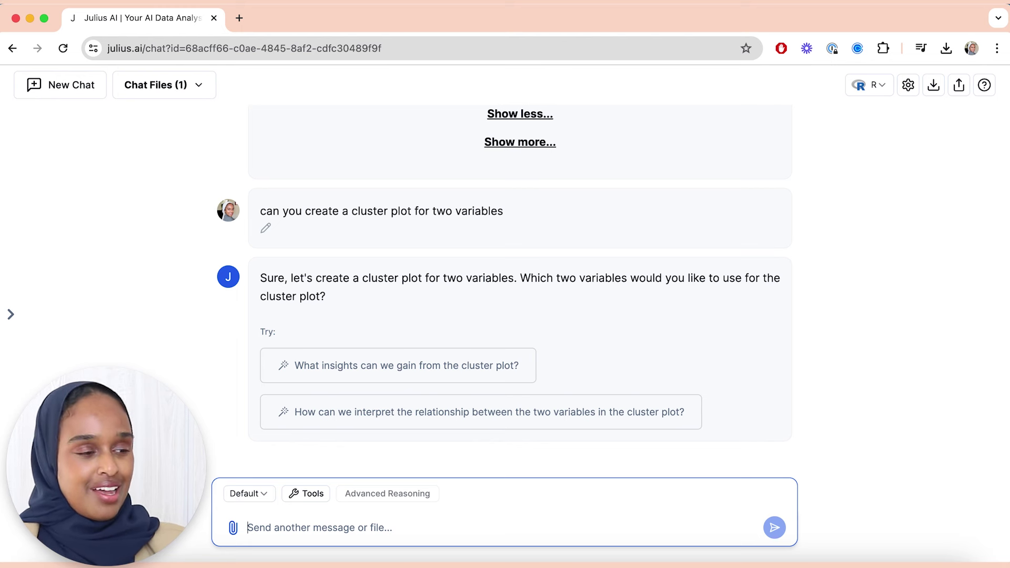
Choose 'area and extent' as plot variables and enlarge the resulting three-cluster plot
text(area and )
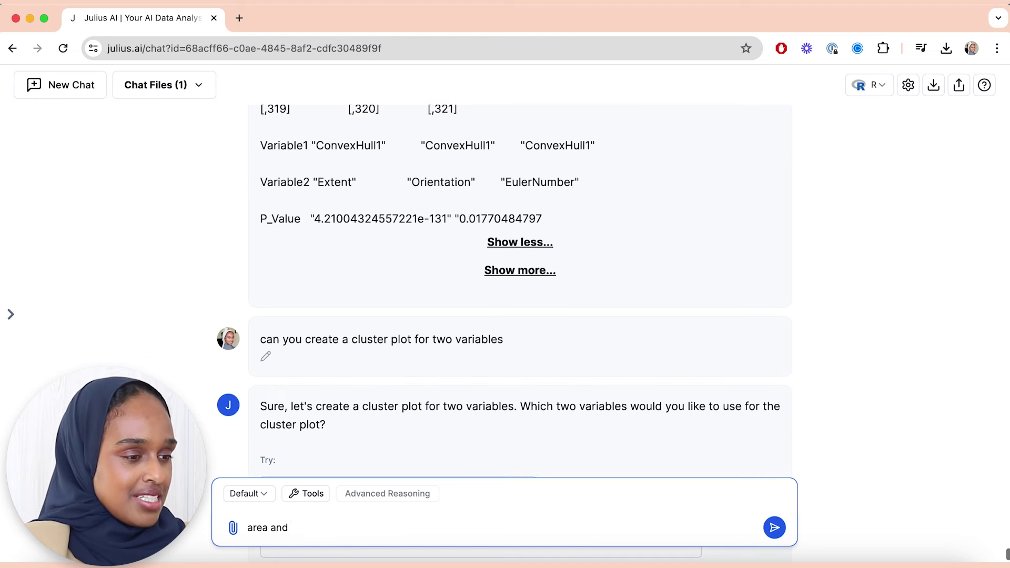
text(extent)
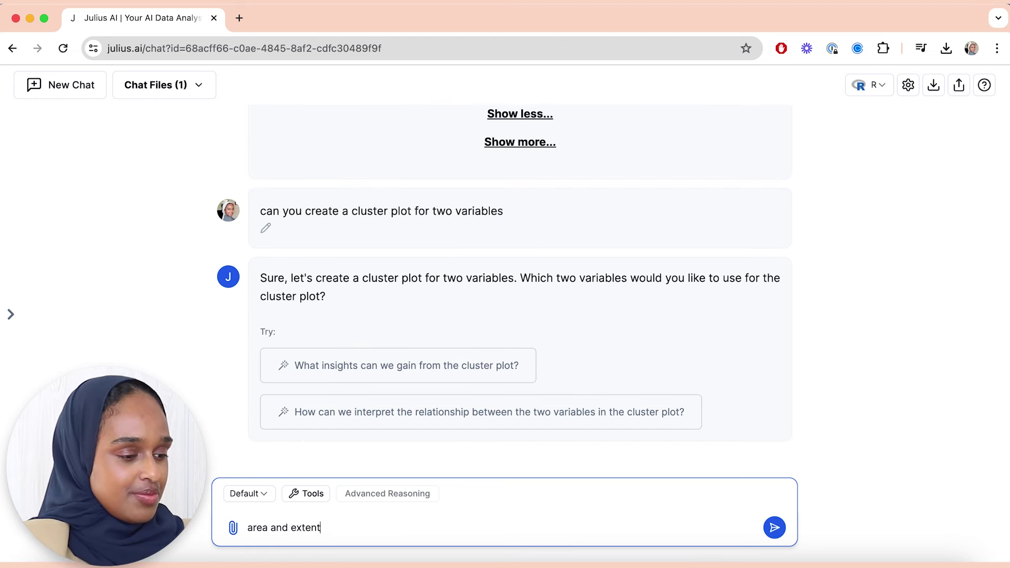
key(Return)
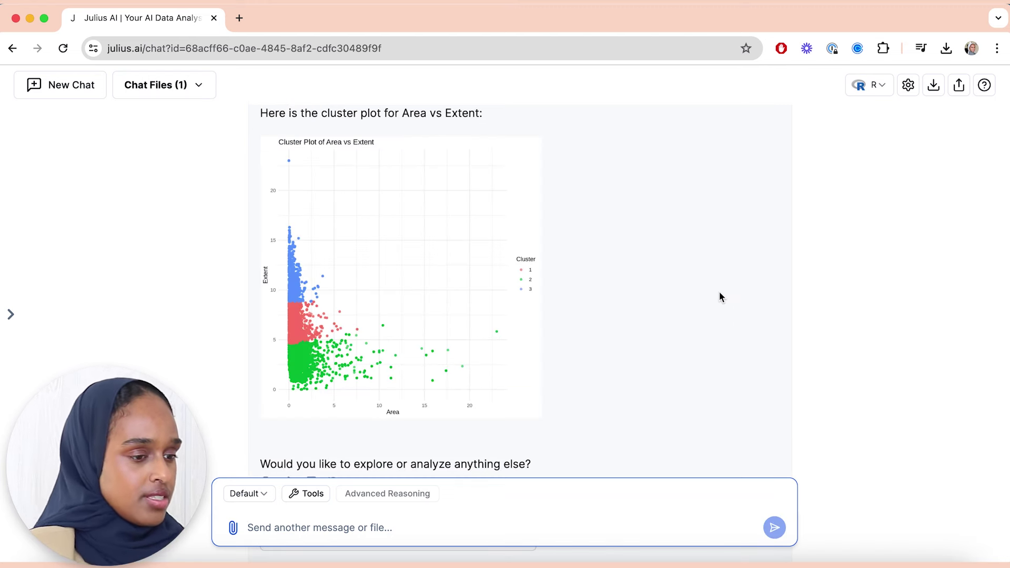
click(395, 293)
scroll(470, 293, down, 3)
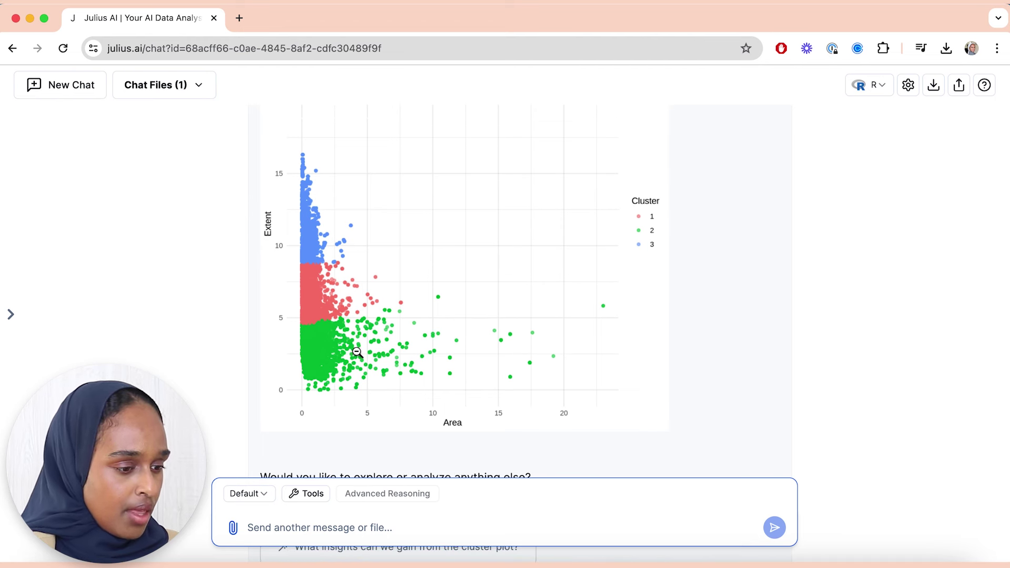
scroll(357, 352, down, 3)
scroll(357, 352, down, 5)
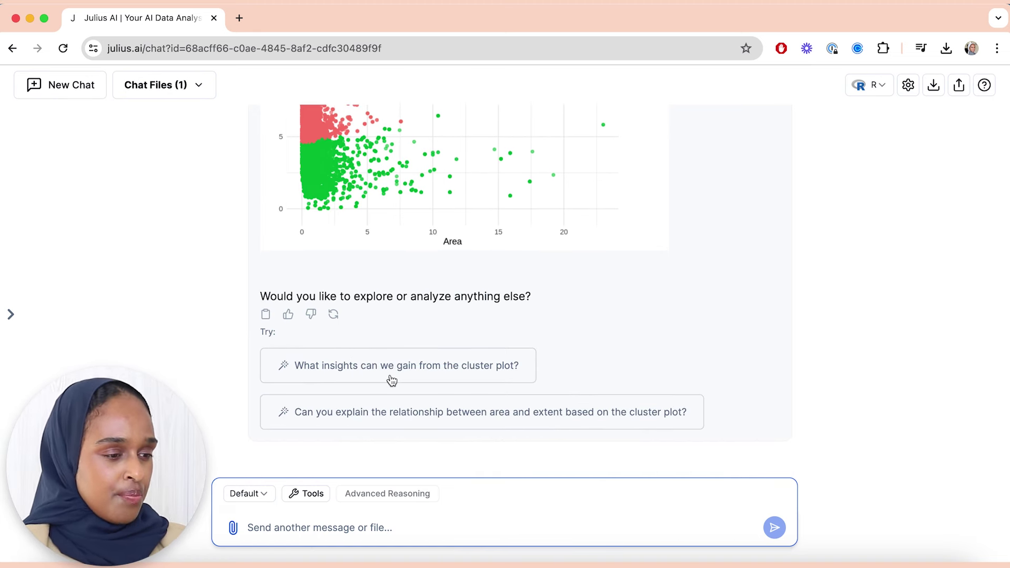
Ask the suggested Area–Extent relationship question and read the cluster-based interpretation
click(409, 411)
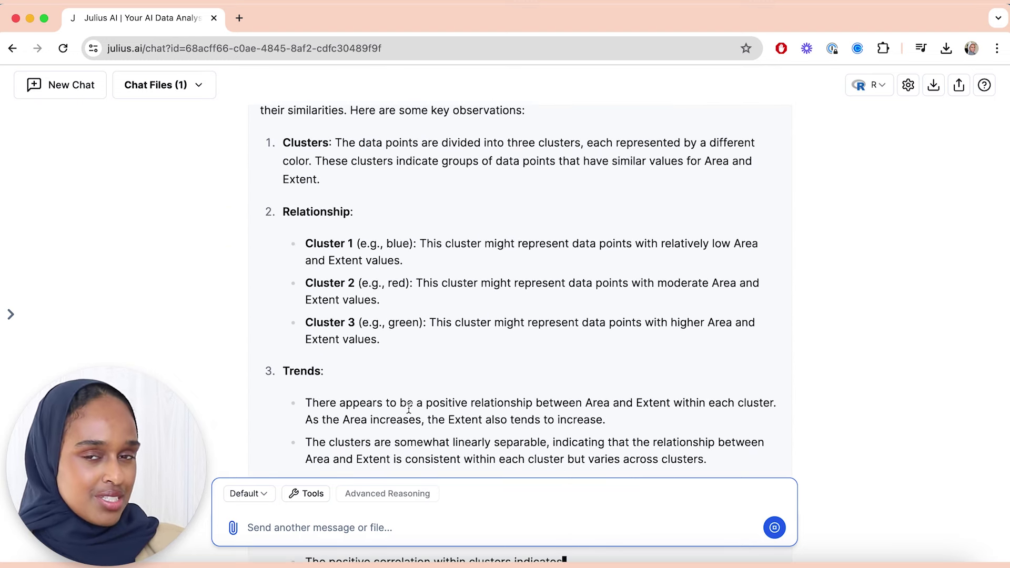
scroll(409, 408, up, 1)
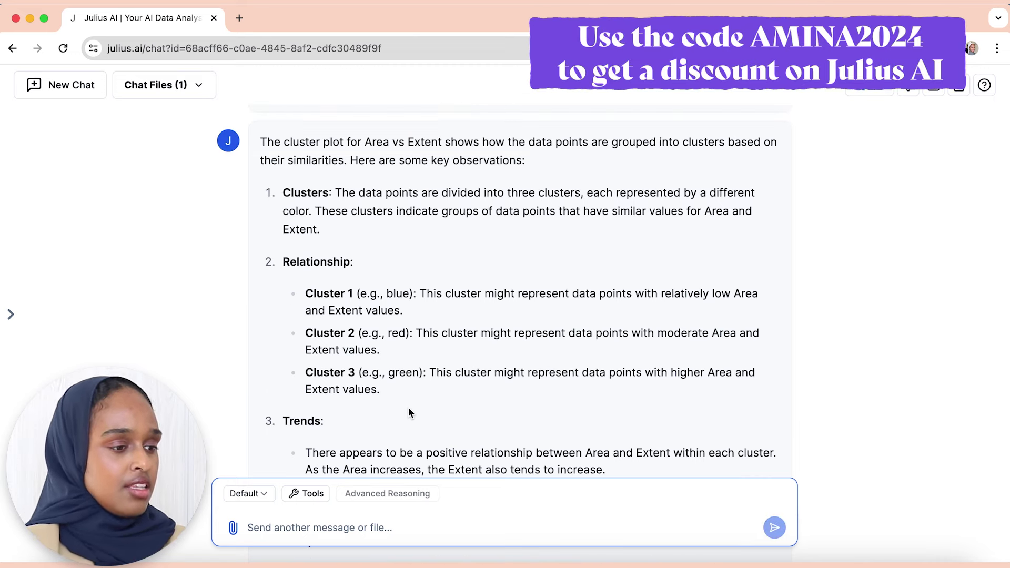
scroll(409, 408, down, 1)
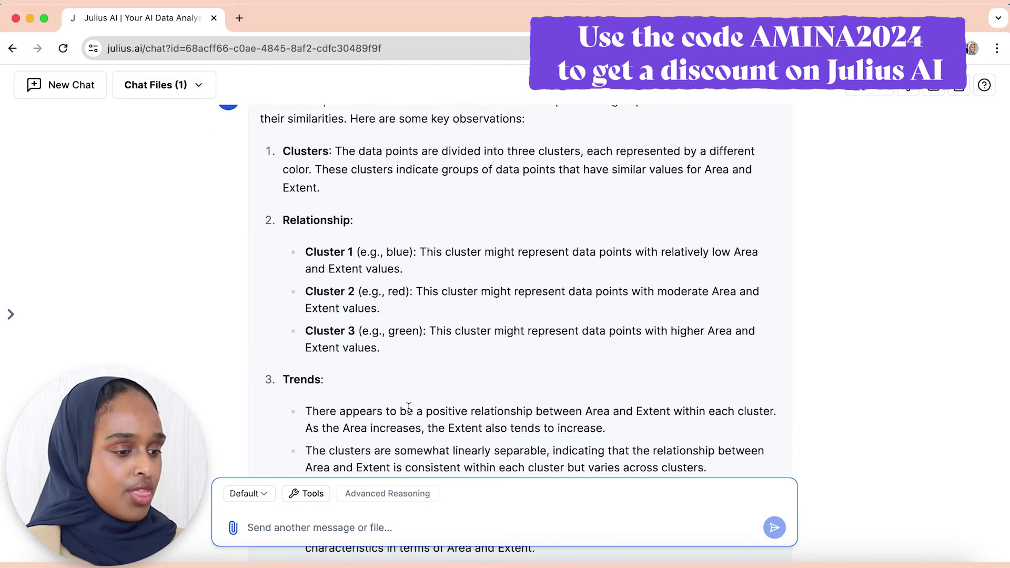
scroll(408, 408, down, 2)
scroll(409, 408, down, 5)
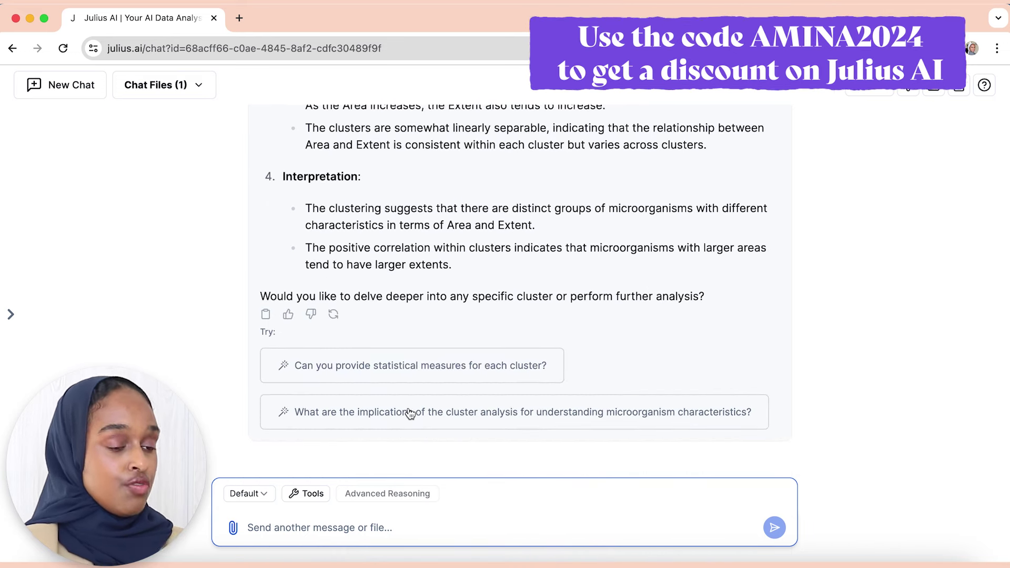
scroll(410, 414, up, 3)
scroll(448, 425, down, 3)
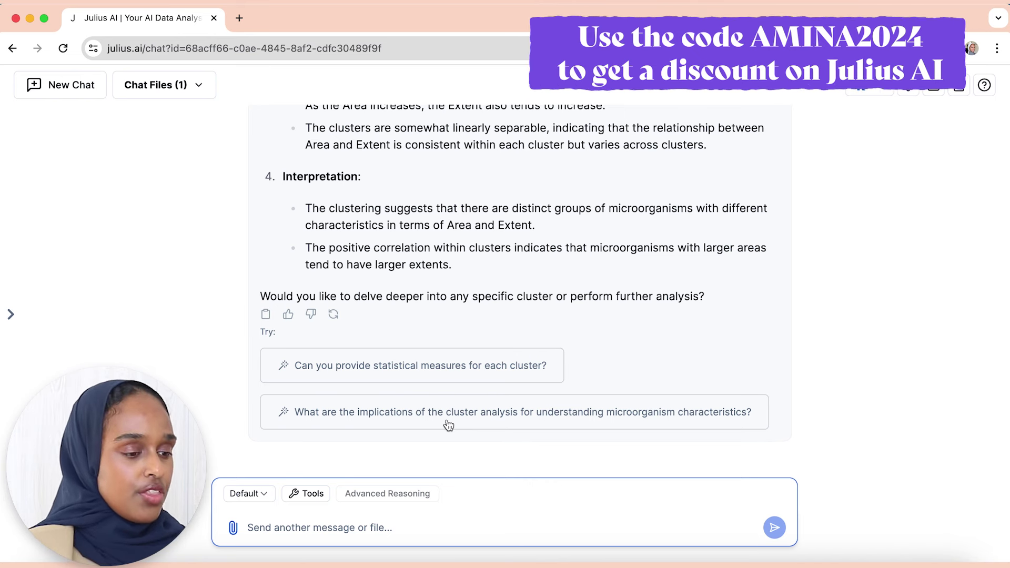
Ask Julius what the cluster analysis implies about microorganism characteristics and review its seven-point answer
click(447, 418)
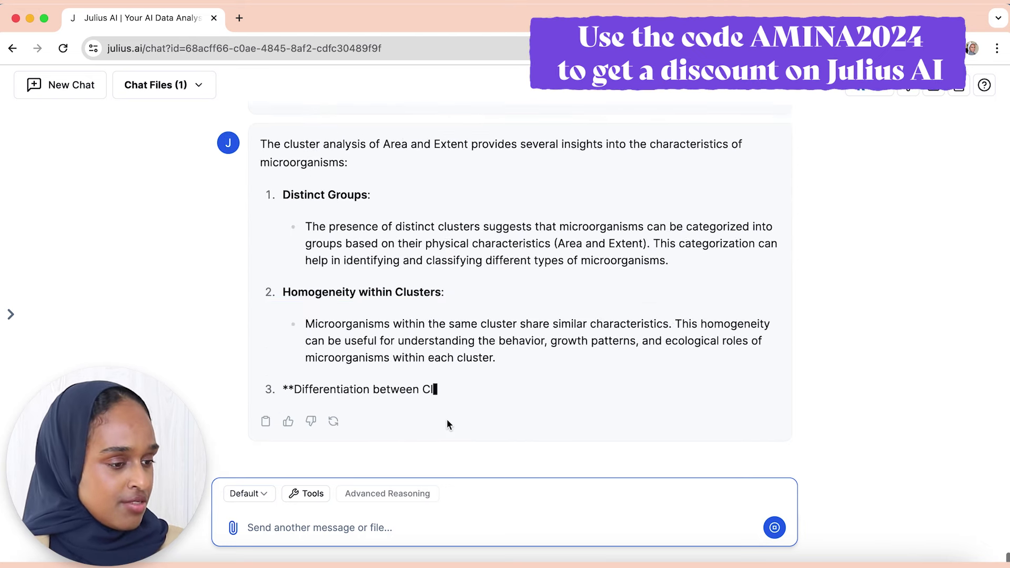
scroll(447, 419, up, 10)
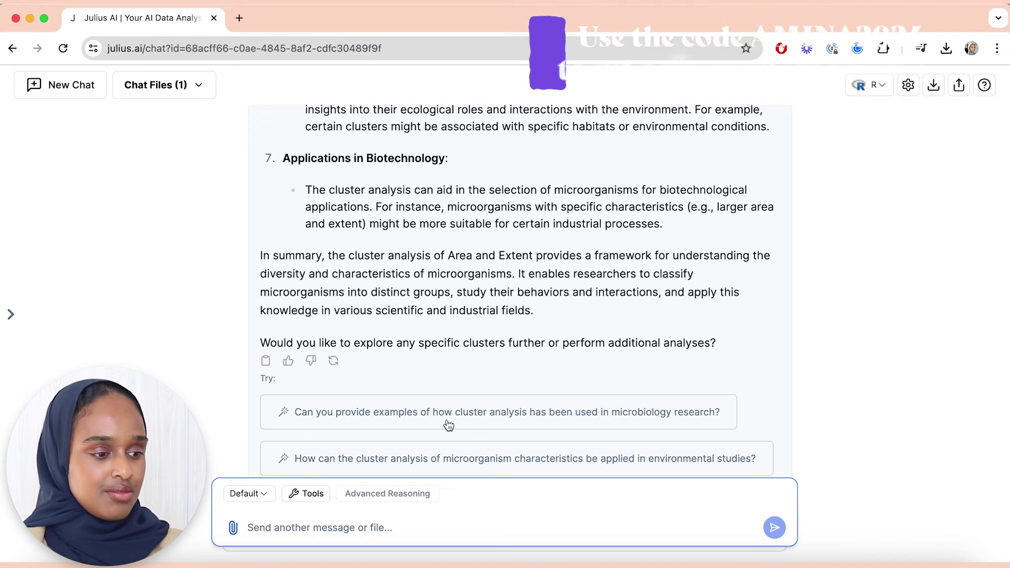
Send the request for descriptive statistics of the whole microbes dataset
key(Return)
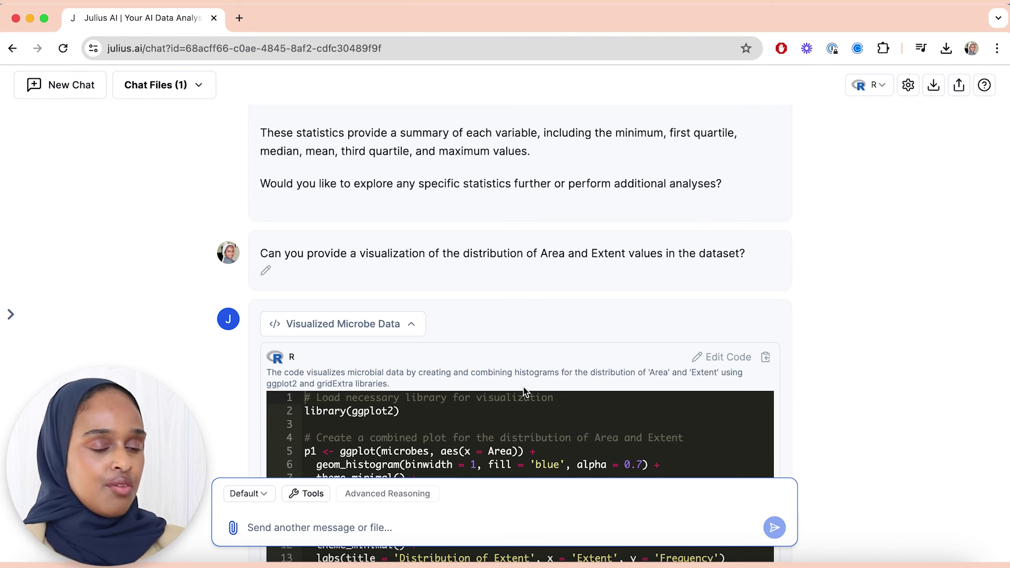
scroll(524, 390, down, 5)
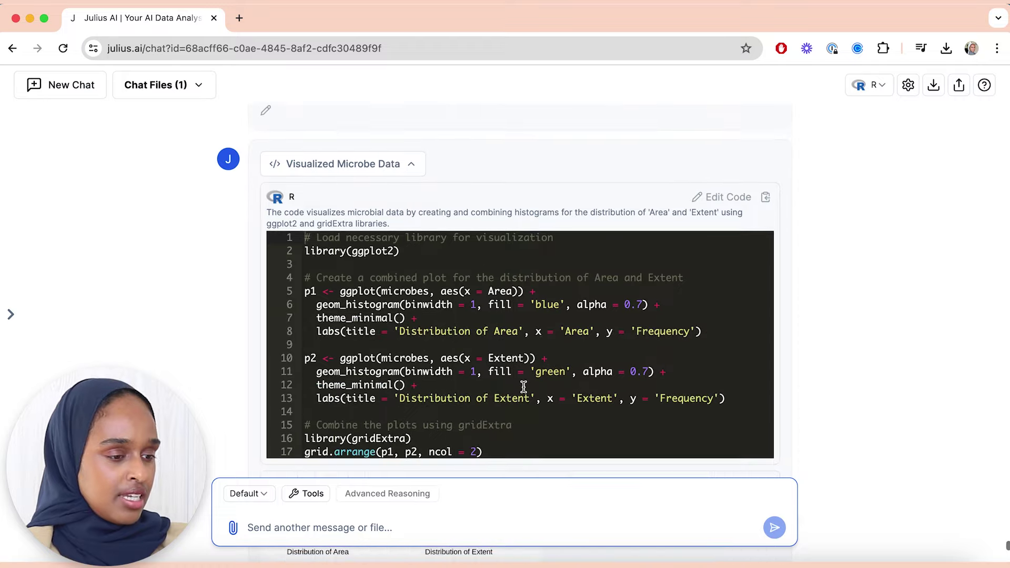
scroll(523, 389, up, 1)
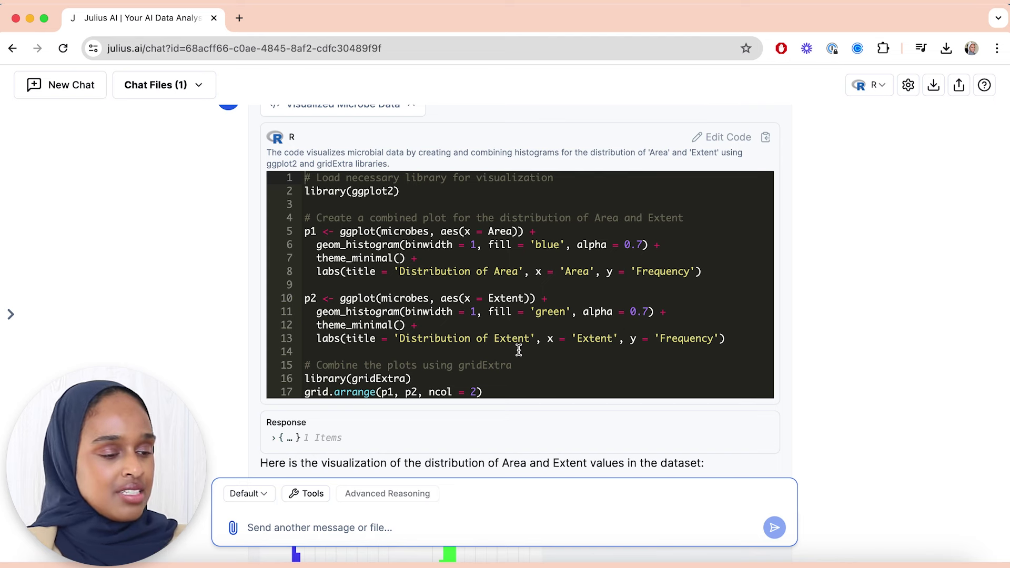
scroll(519, 350, down, 5)
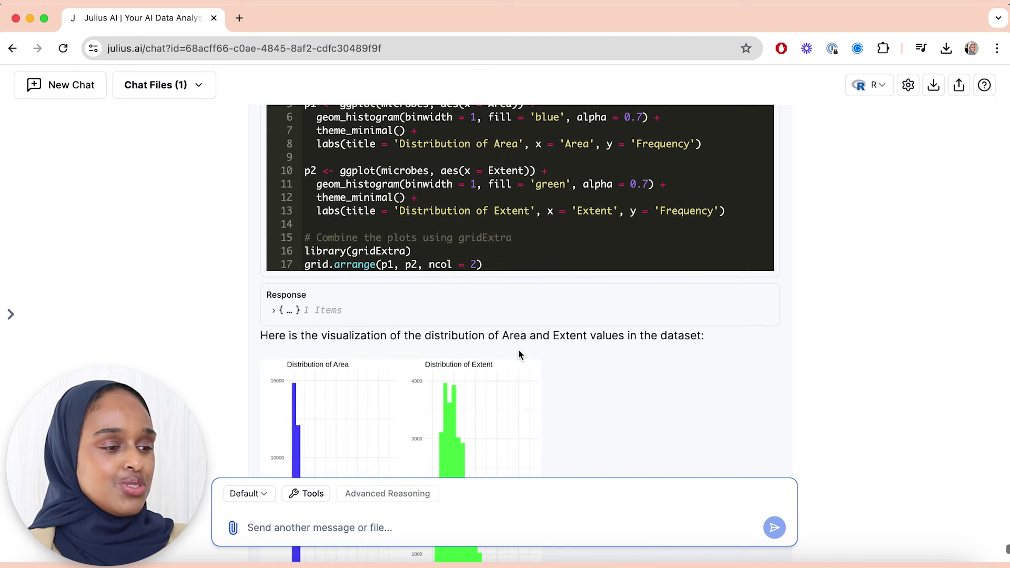
scroll(518, 351, down, 1)
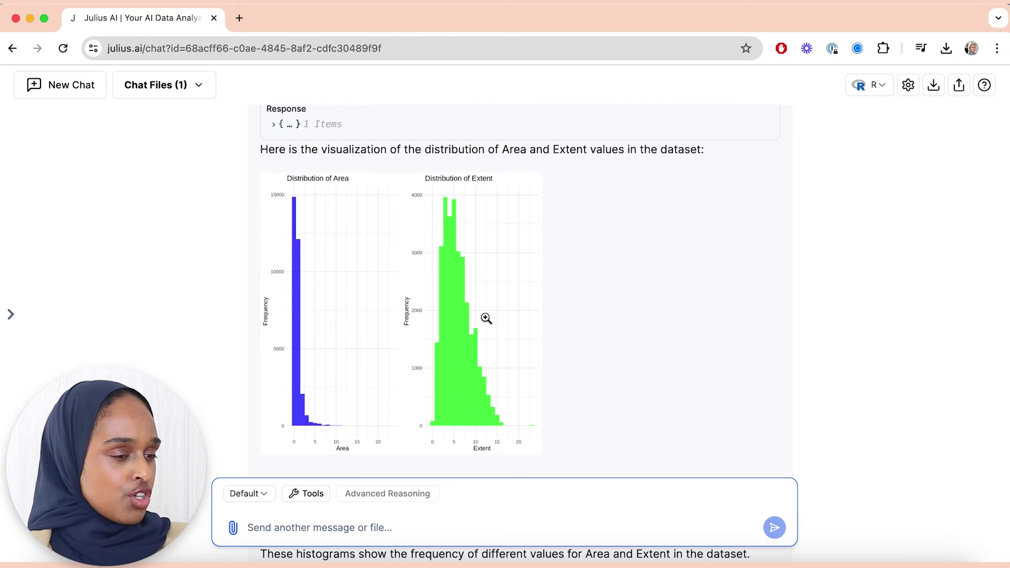
scroll(486, 318, down, 2)
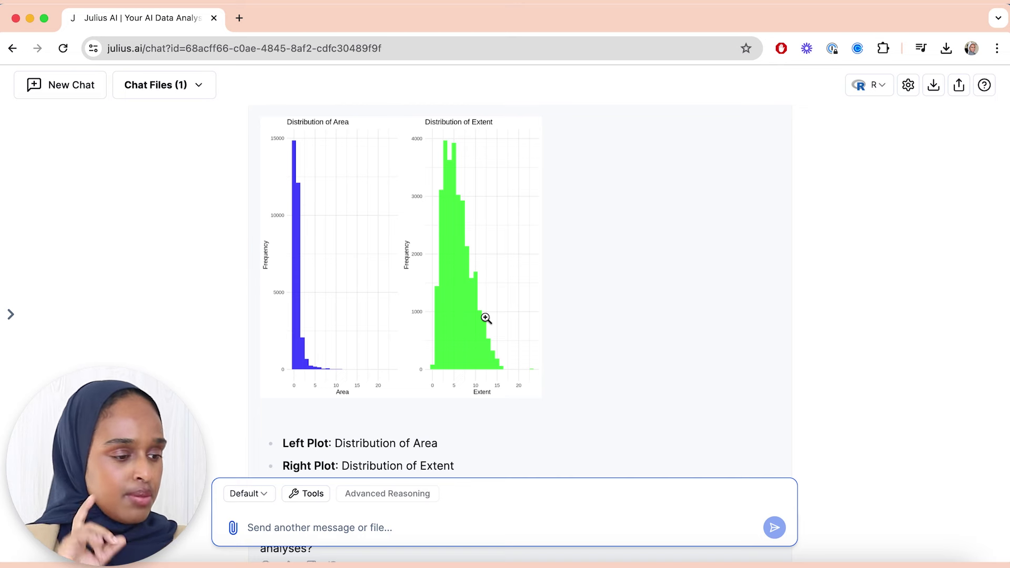
scroll(485, 318, down, 4)
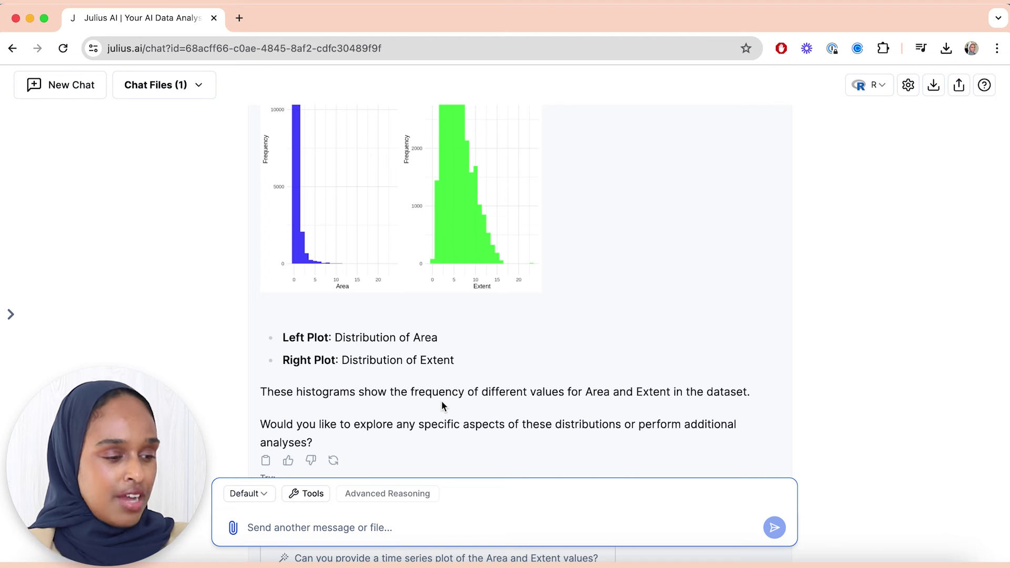
scroll(442, 405, down, 5)
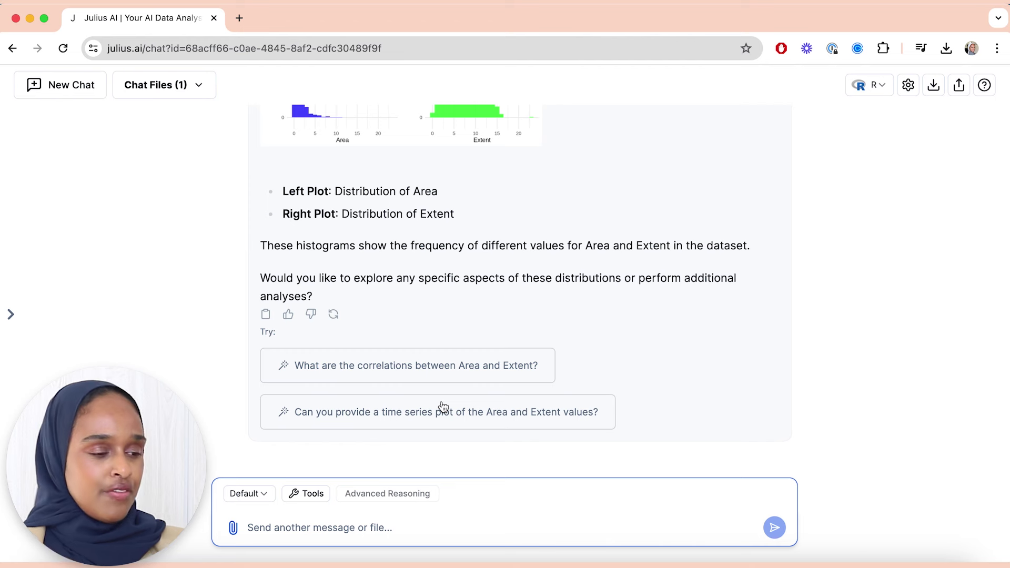
click(405, 421)
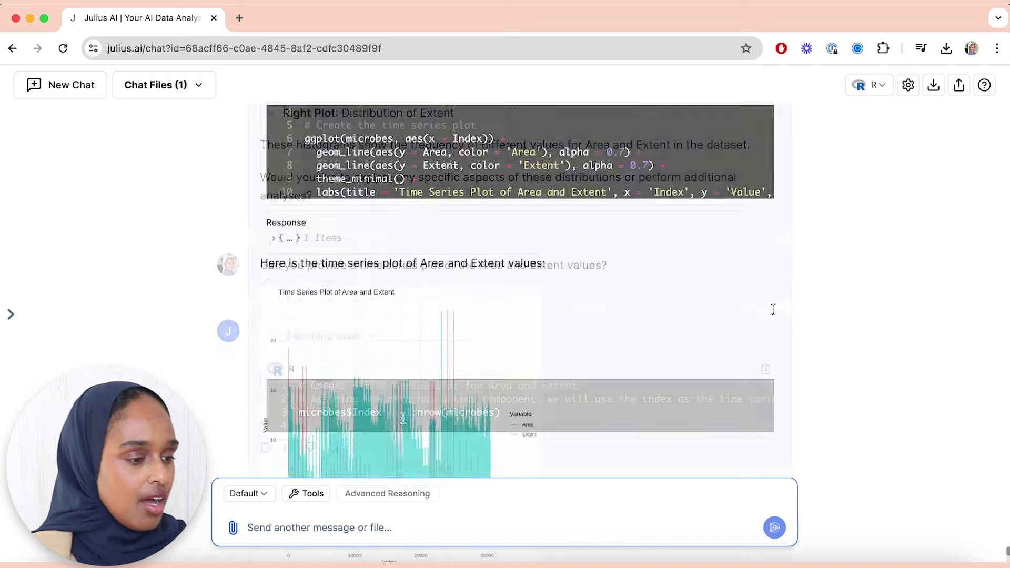
scroll(772, 314, up, 1)
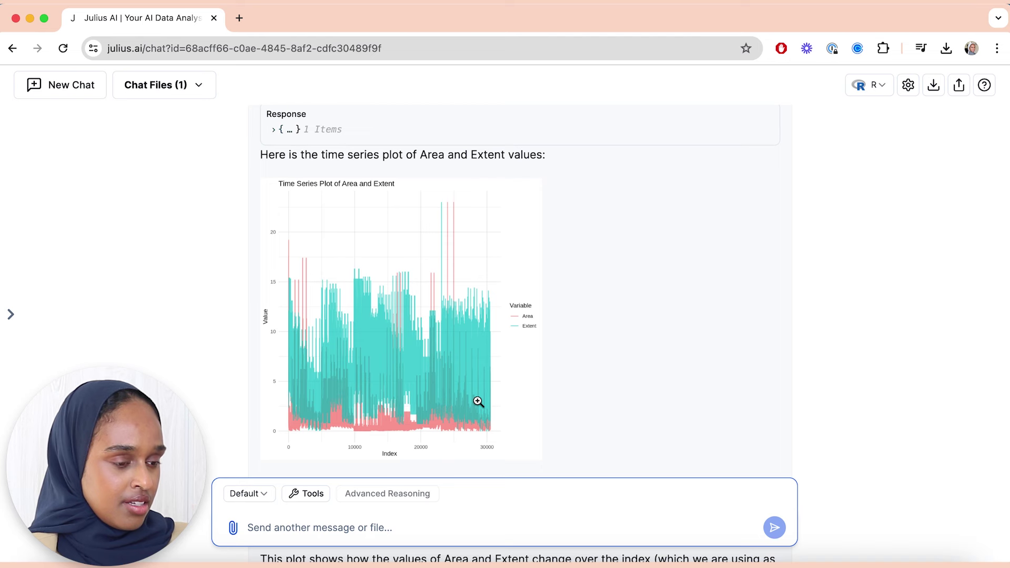
scroll(477, 402, down, 4)
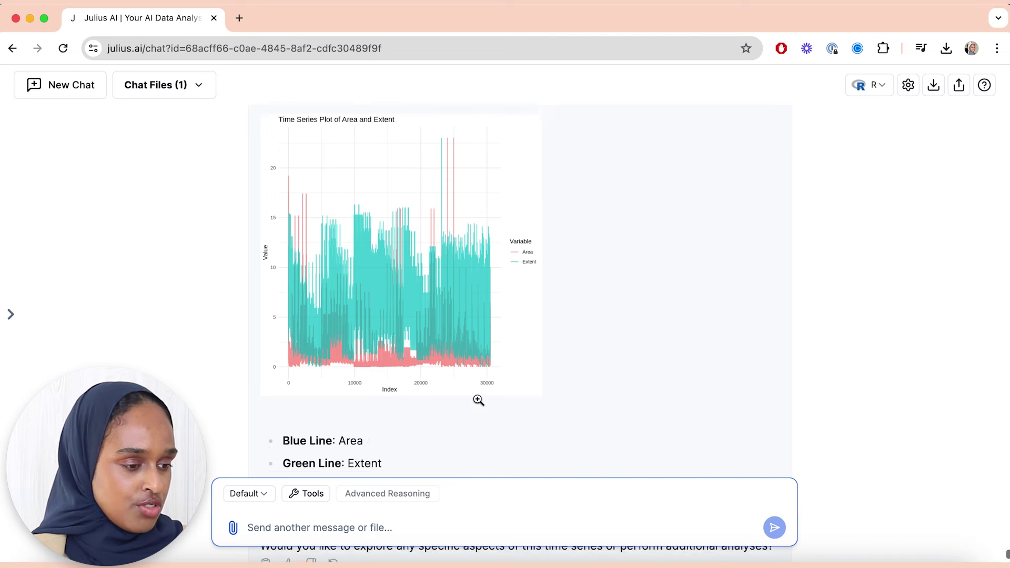
scroll(526, 416, up, 2)
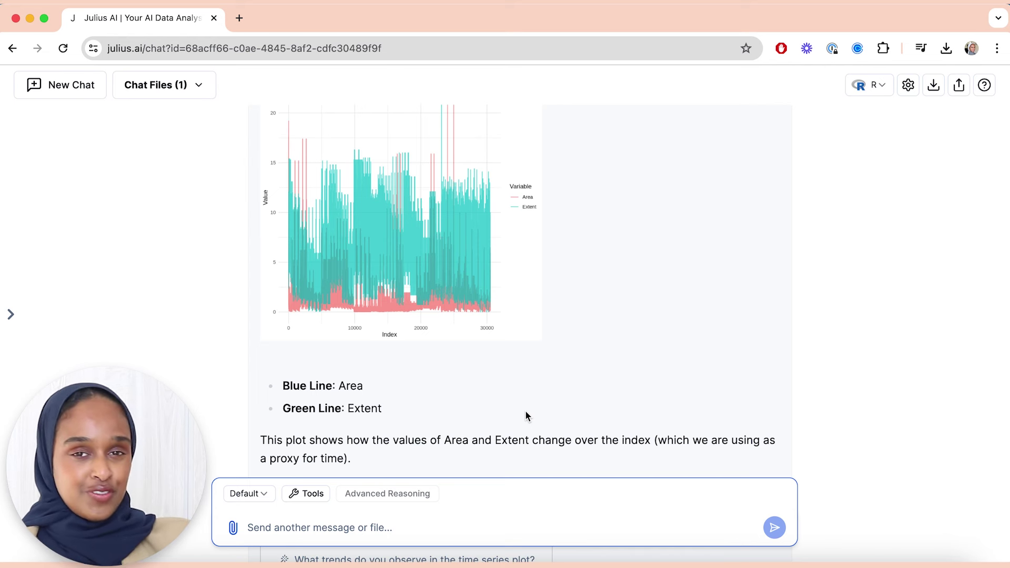
scroll(526, 416, up, 10)
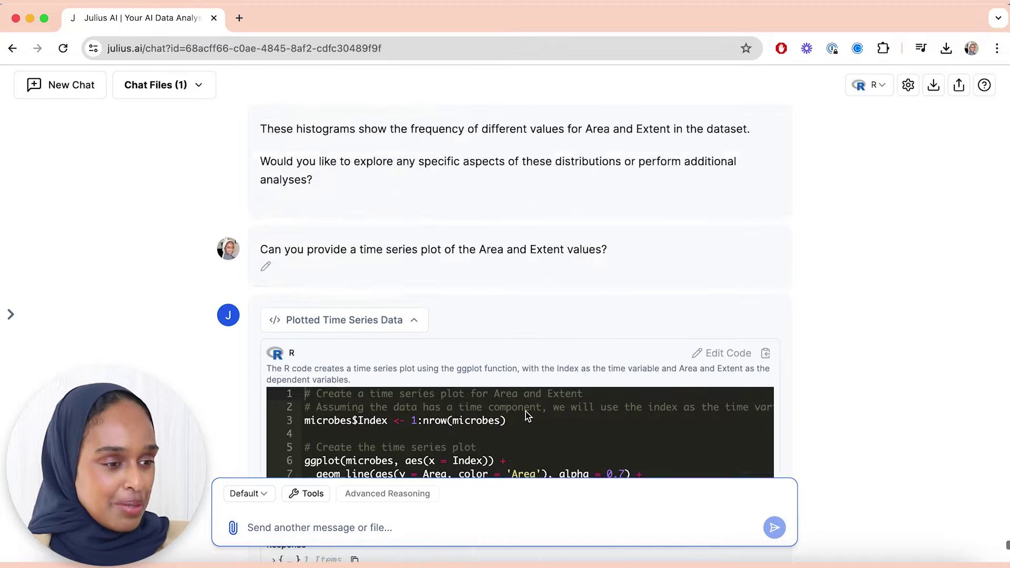
scroll(526, 412, up, 20)
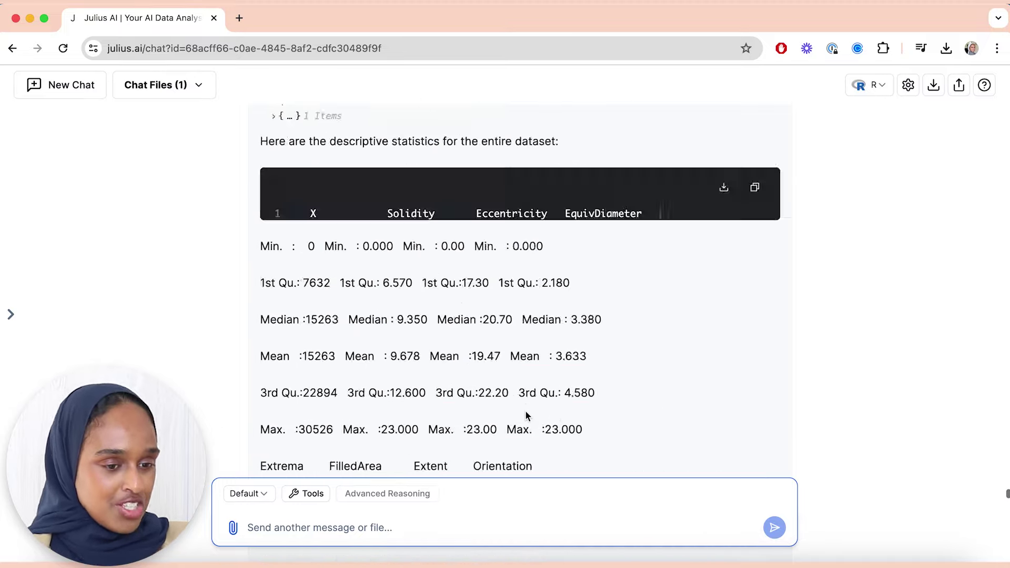
scroll(526, 416, up, 15)
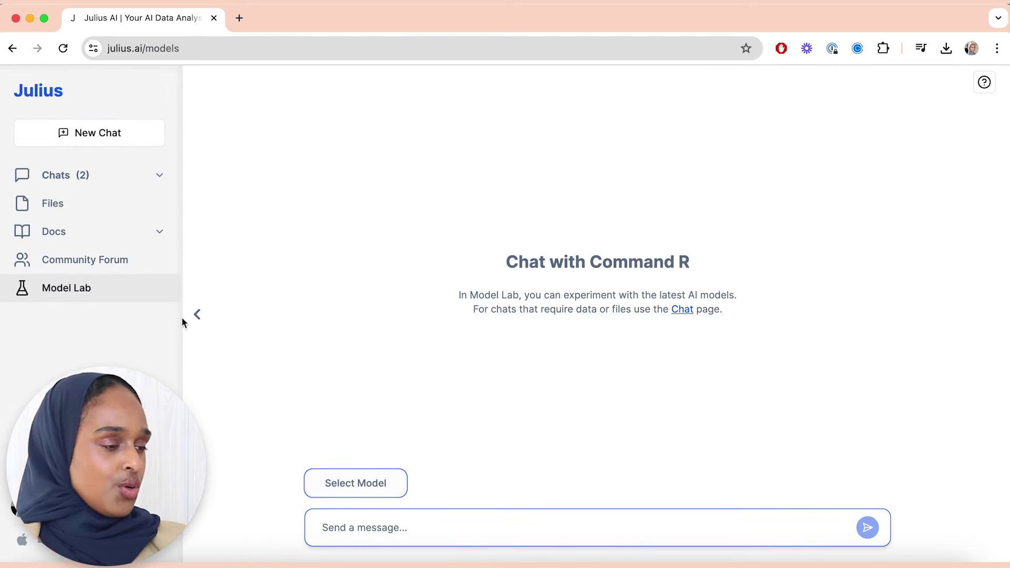
Browse the AI models listed in Model Lab, then open the Julius Community Forum
click(83, 294)
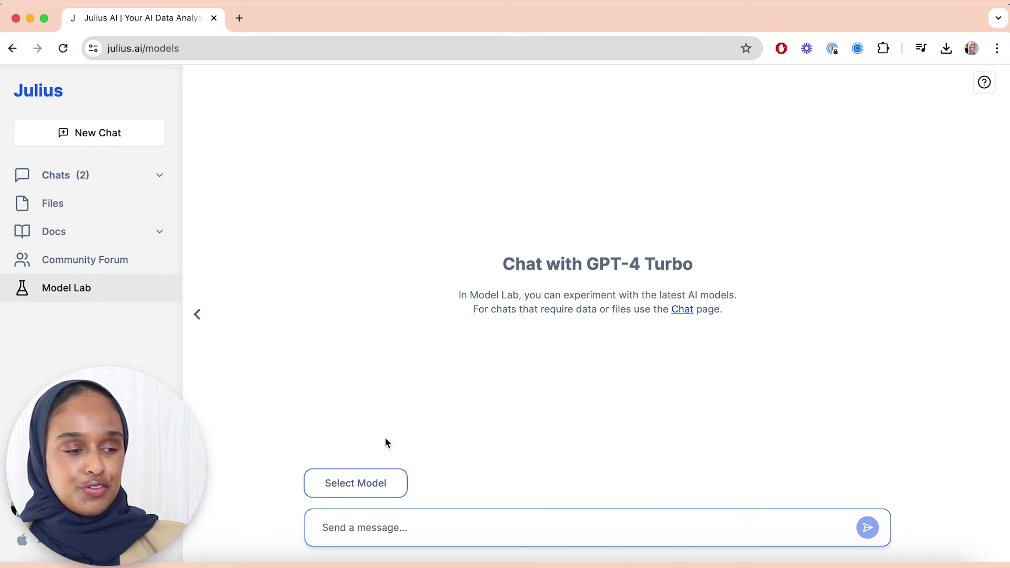
click(332, 485)
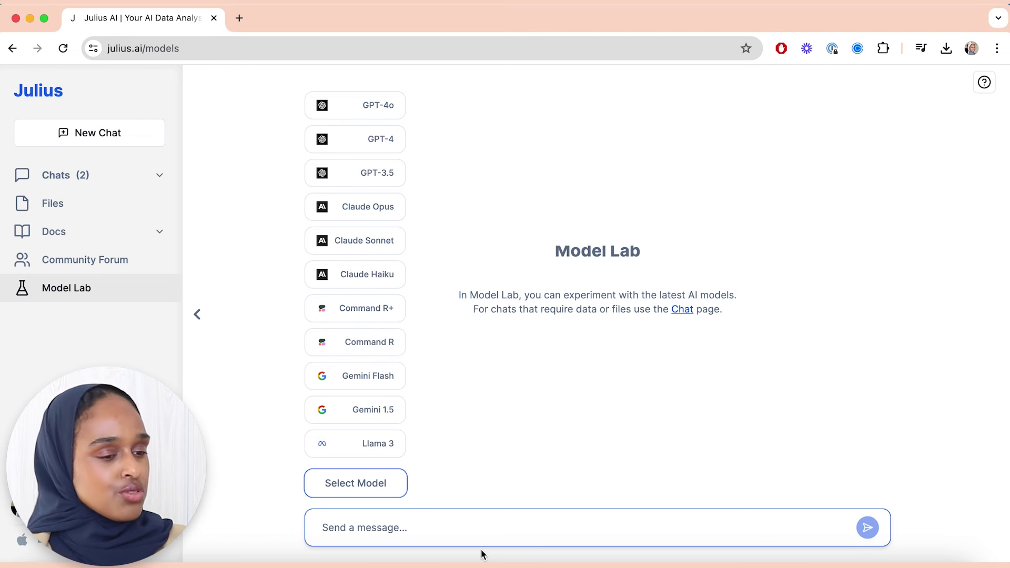
click(484, 525)
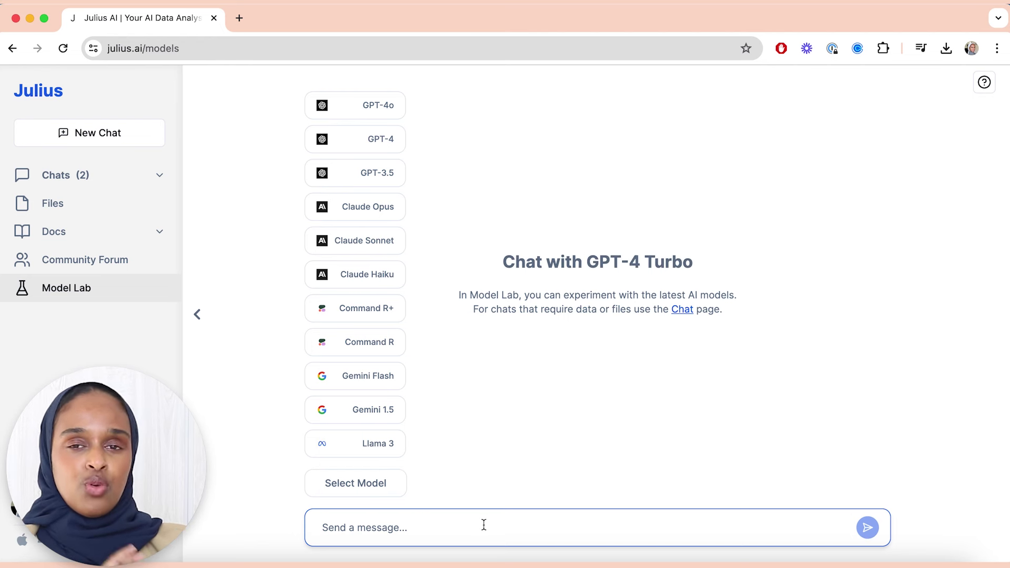
click(131, 268)
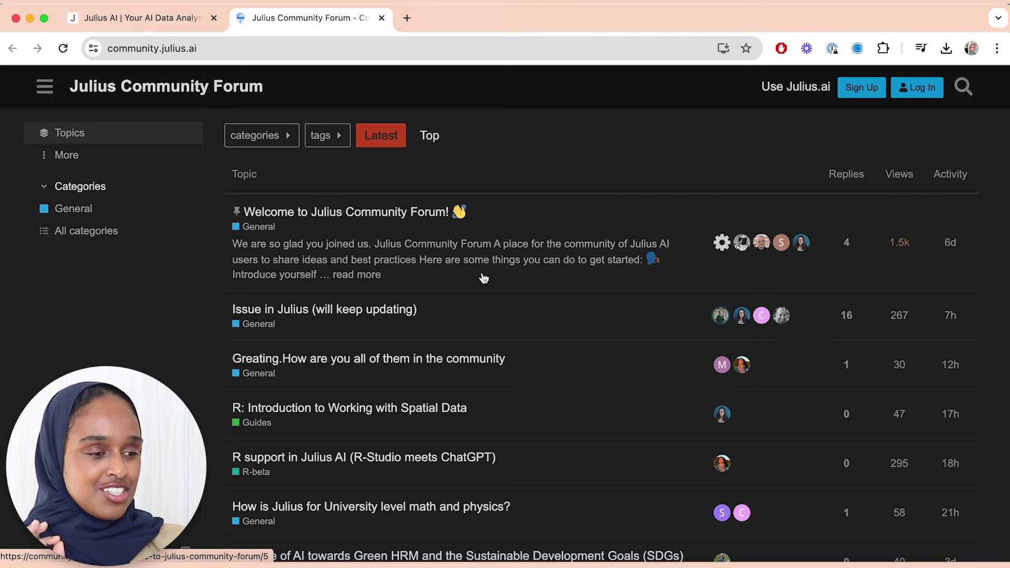
Scroll the forum's Latest topics down to posts like 'R: Using Base R to Create a Frequency Bar Graph'
scroll(484, 278, down, 3)
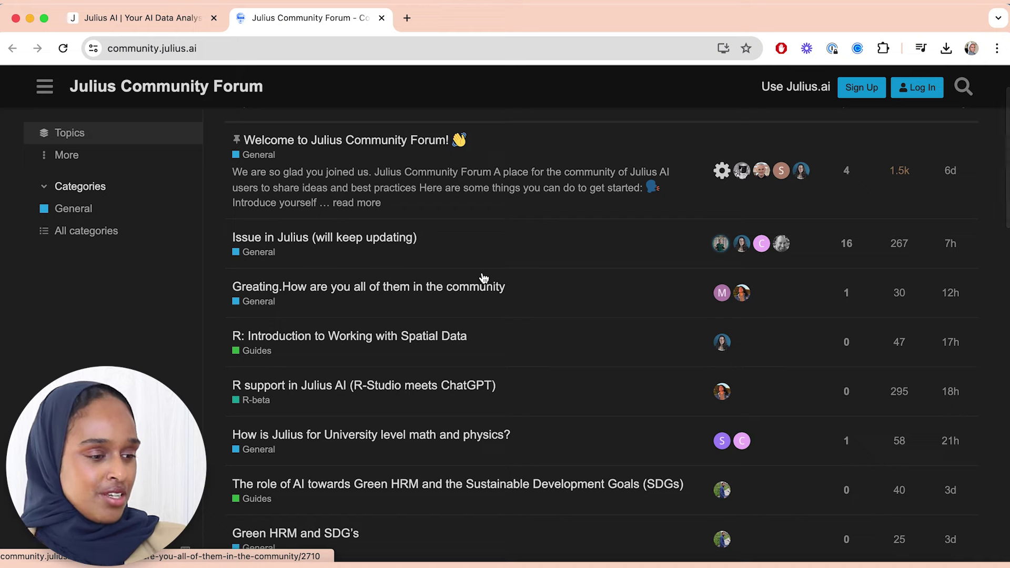
scroll(484, 278, down, 3)
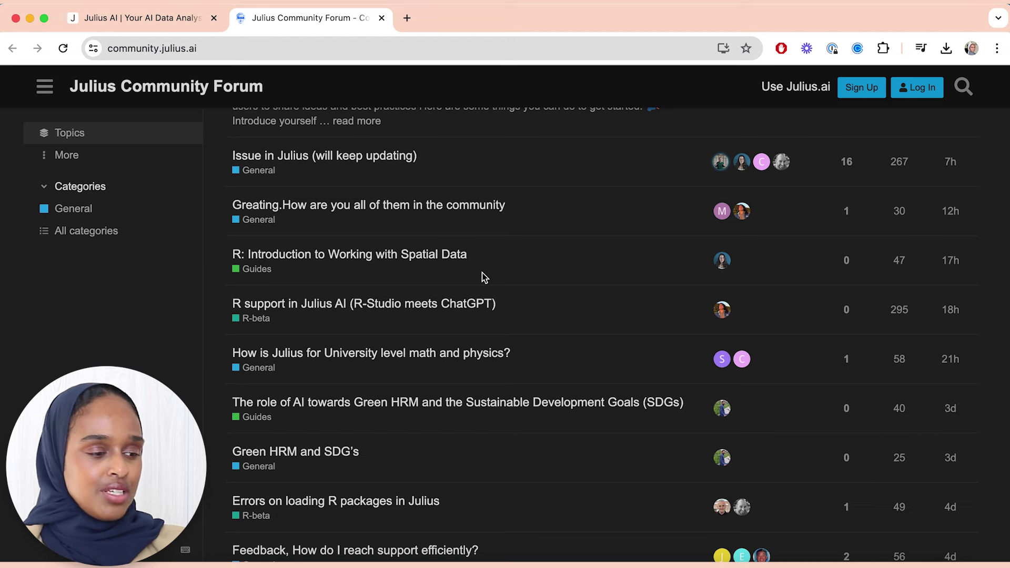
scroll(484, 278, down, 3)
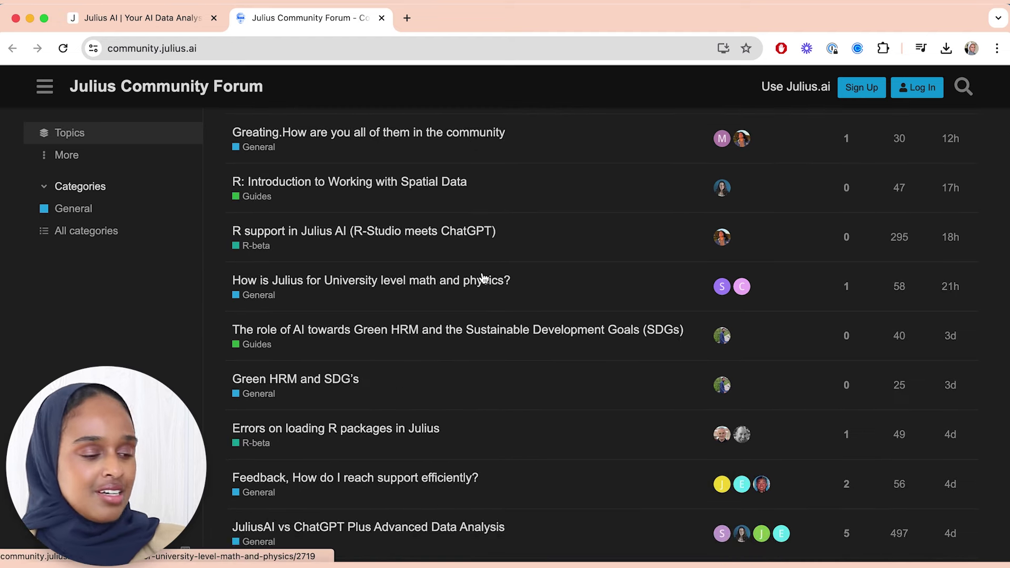
scroll(484, 278, down, 10)
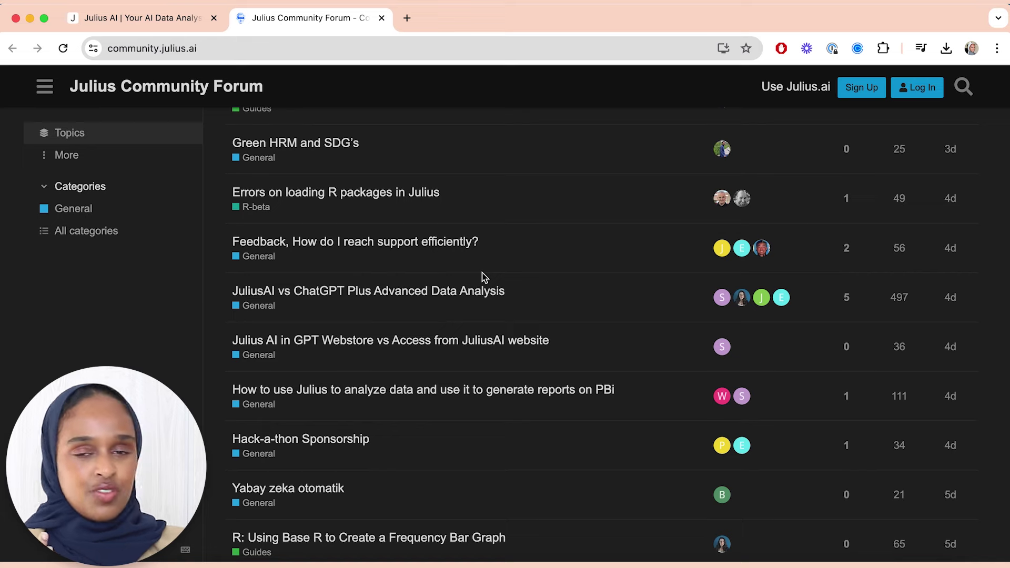
scroll(484, 278, down, 6)
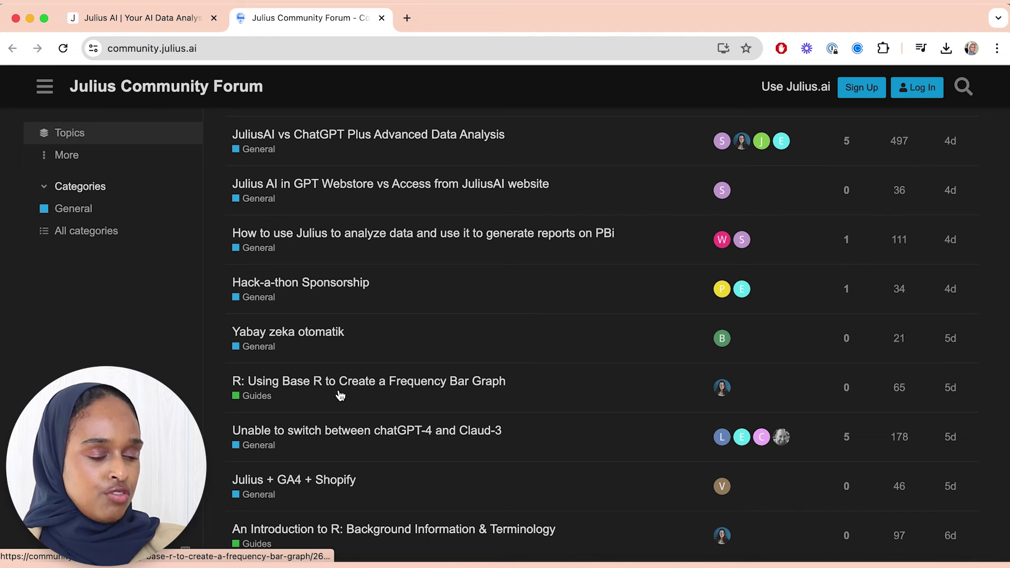
click(444, 395)
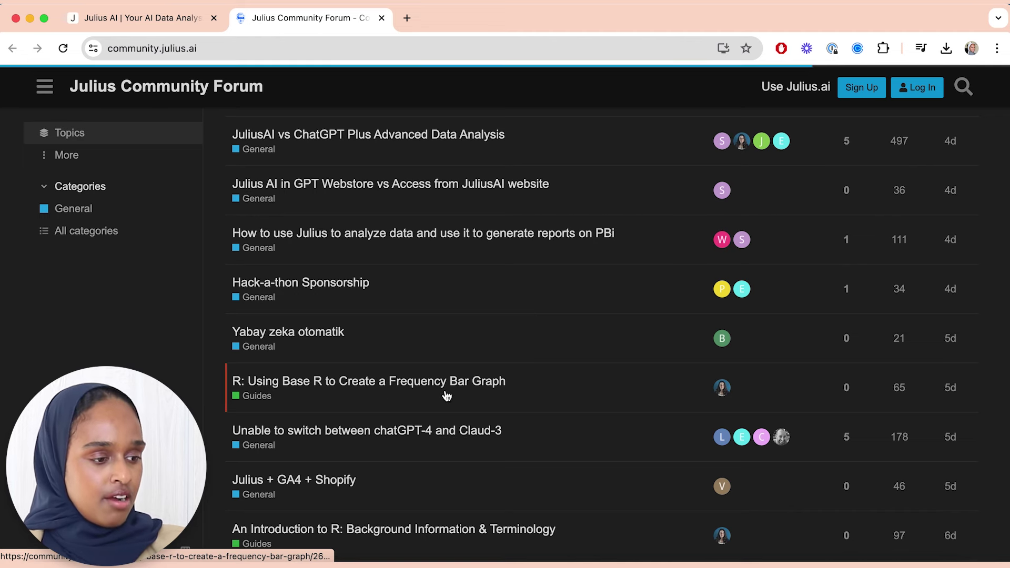
scroll(445, 391, down, 2)
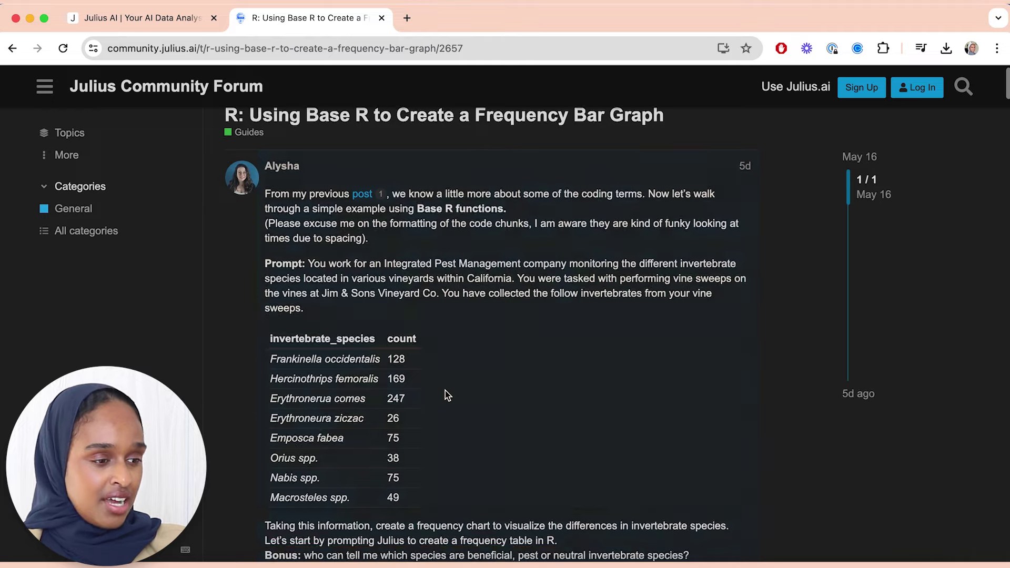
scroll(445, 390, down, 3)
scroll(439, 373, down, 10)
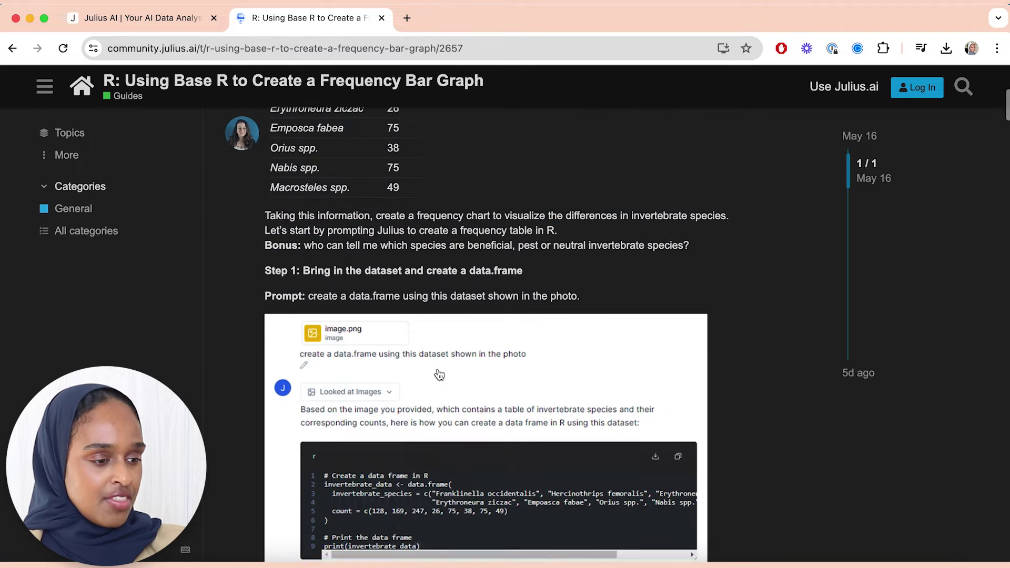
scroll(439, 373, down, 10)
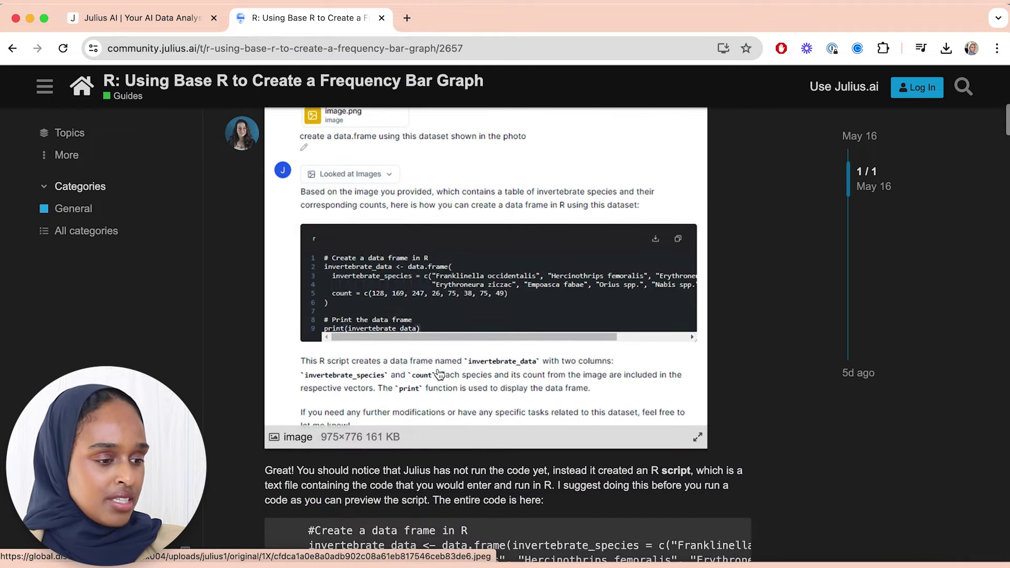
scroll(440, 370, down, 20)
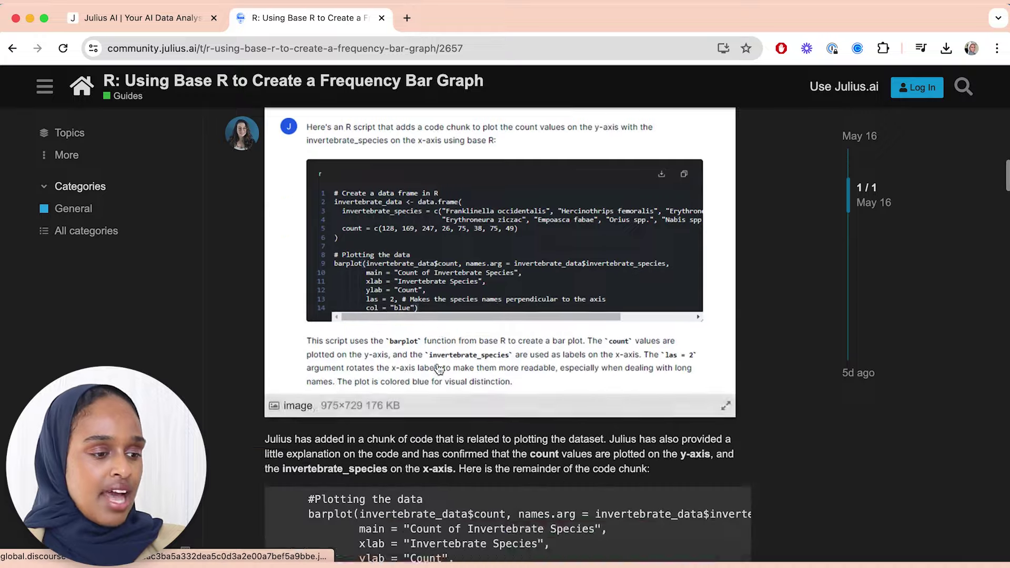
scroll(437, 363, down, 20)
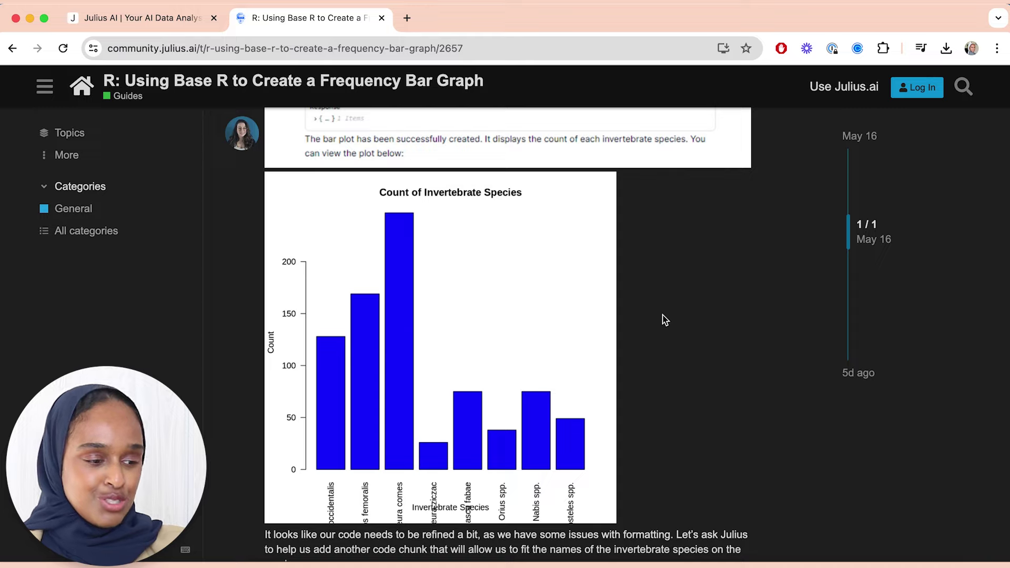
scroll(665, 319, left, 5)
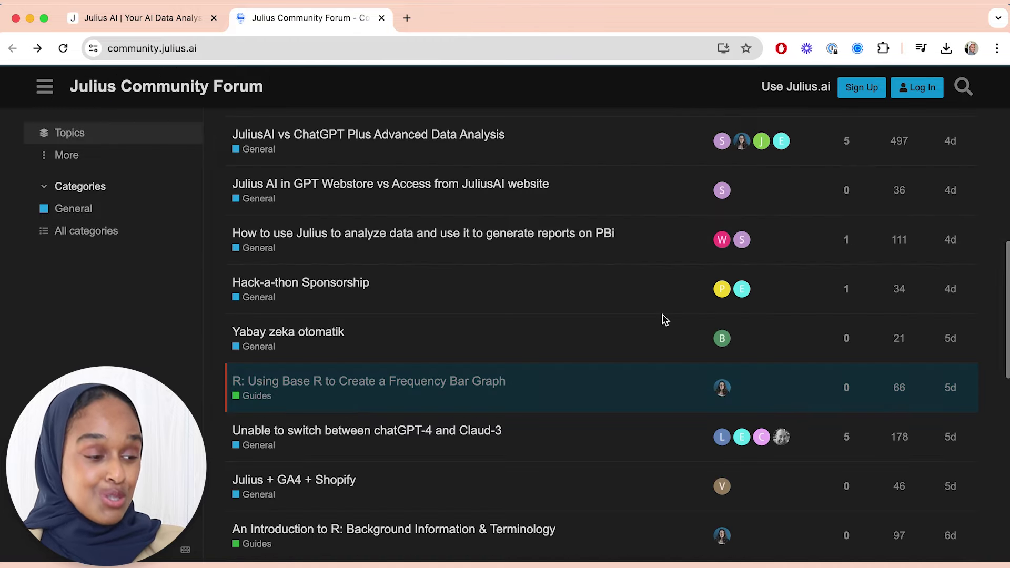
scroll(600, 391, down, 15)
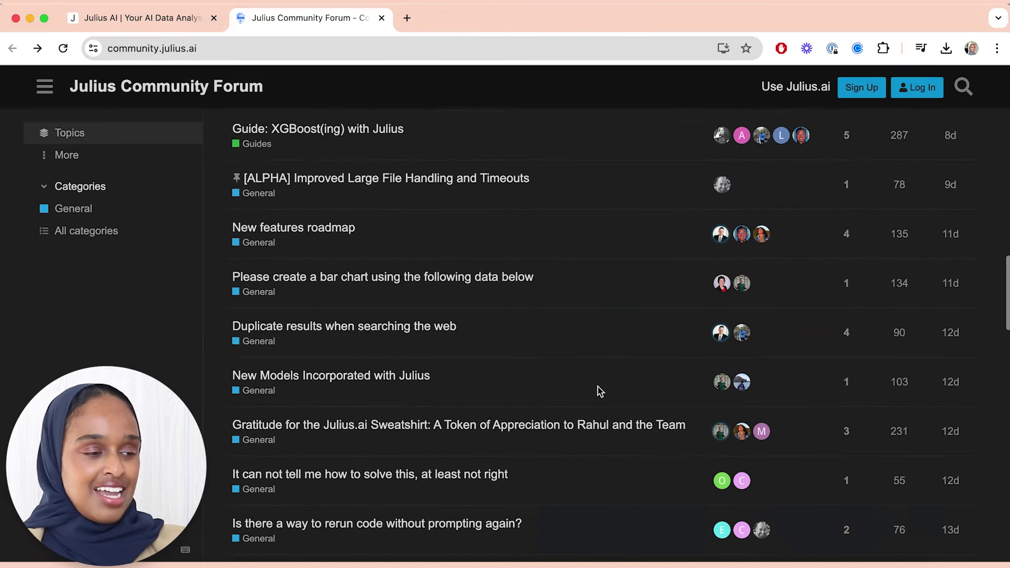